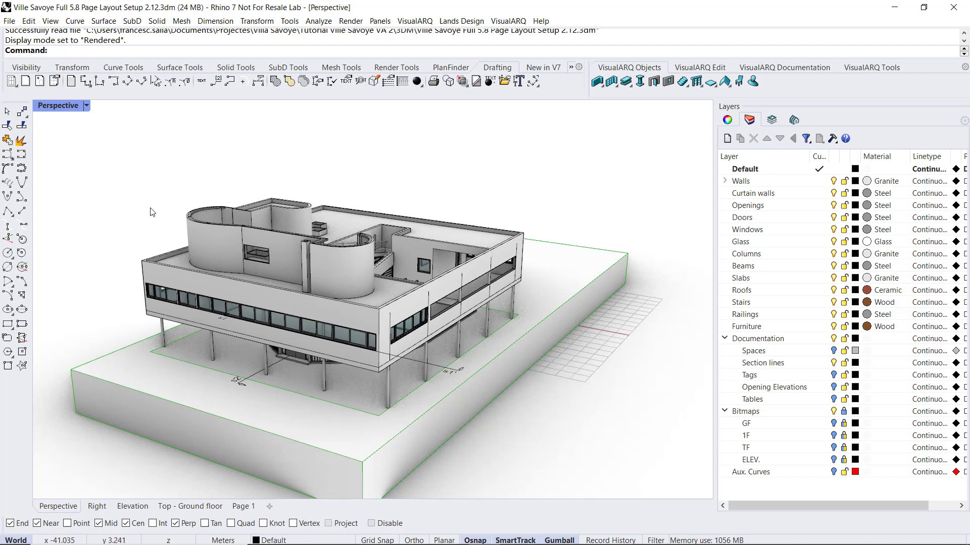
Switch the Villa Savoye Perspective viewport to Hidden display mode.
left_click(87, 106)
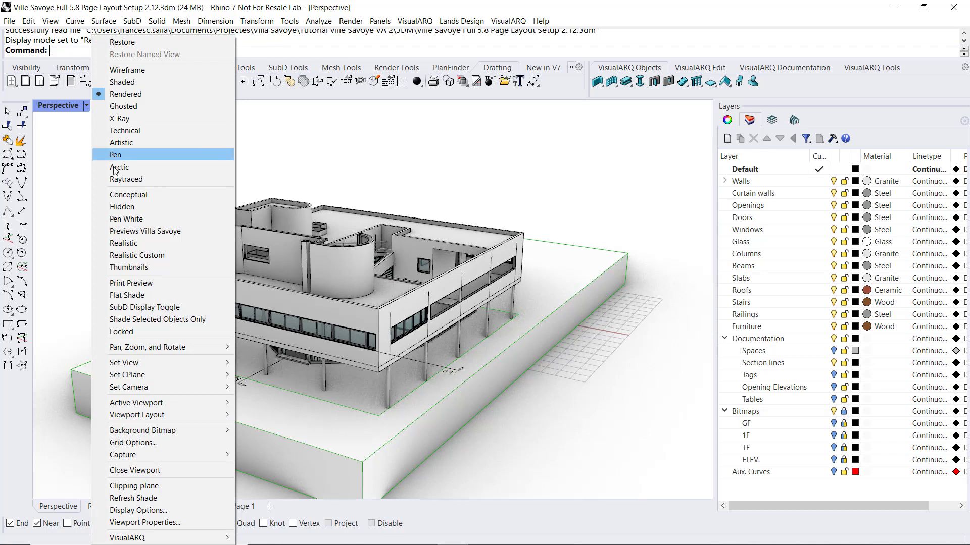
left_click(122, 207)
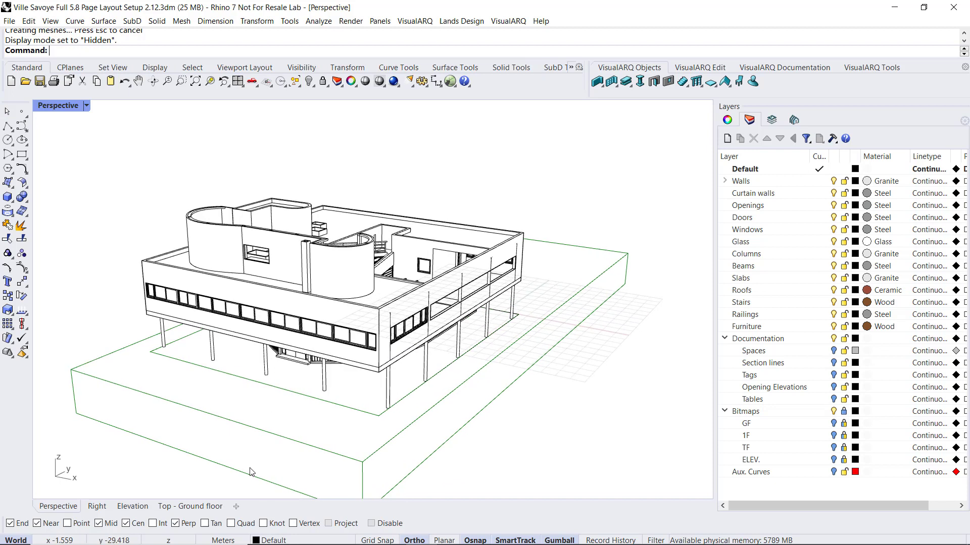
Add a new layout named Page 1, A3 landscape, with one detail.
left_click(235, 507)
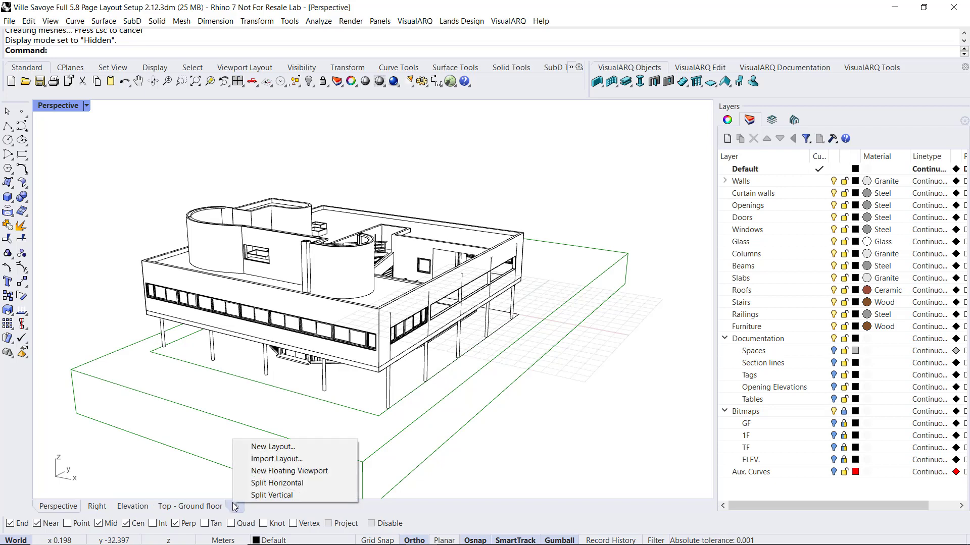
left_click(272, 449)
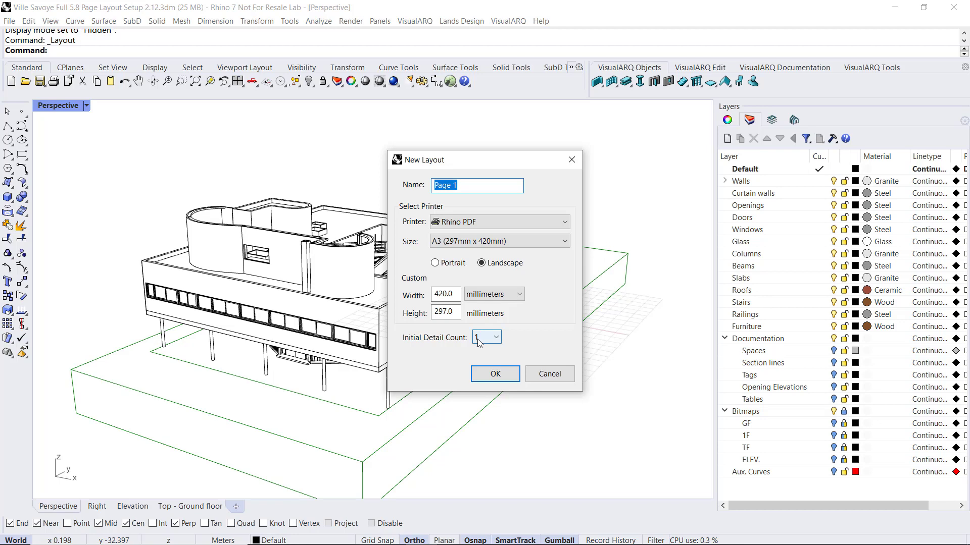
left_click(493, 373)
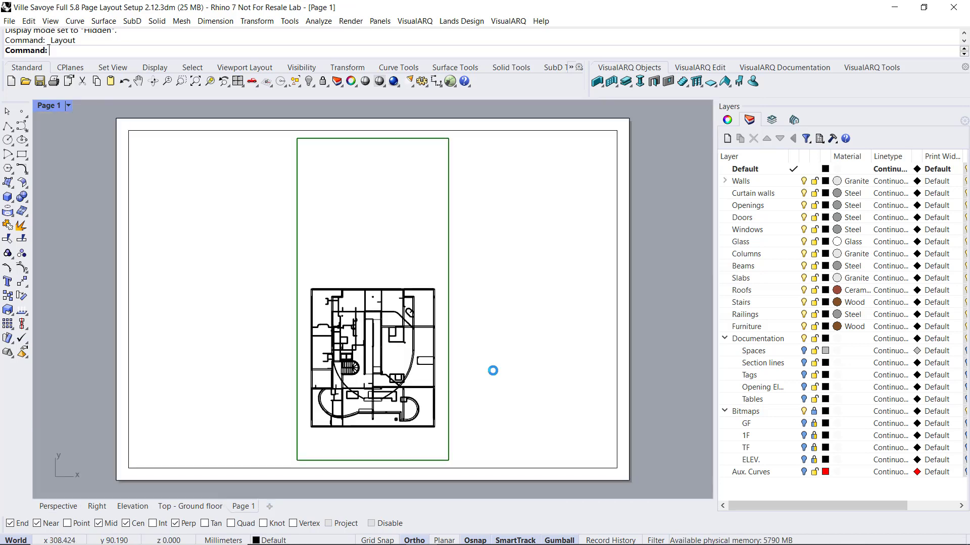
Activate the Page 1 detail, pan, and orbit its top view into a tilted 3-D villa view.
scroll(424, 277, "down", 5)
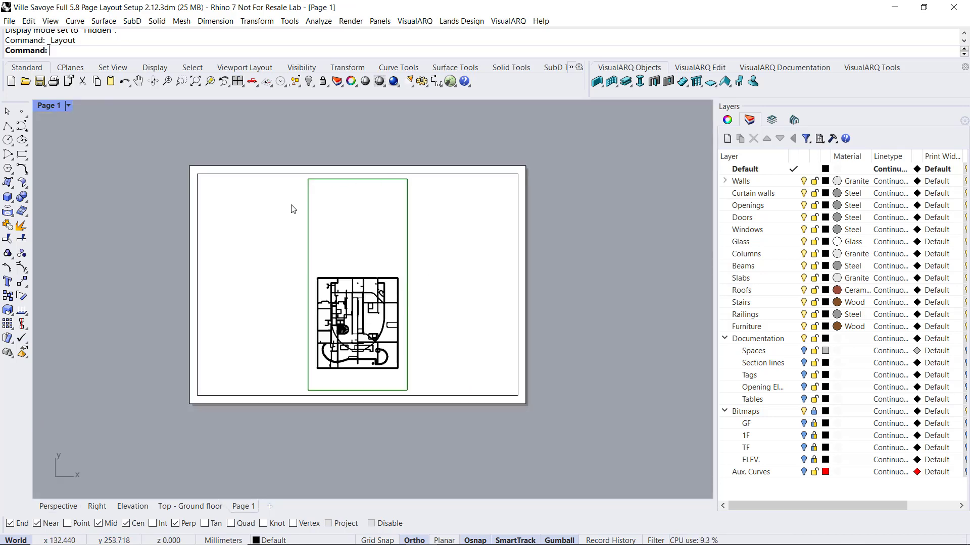
scroll(254, 262, "up", 2)
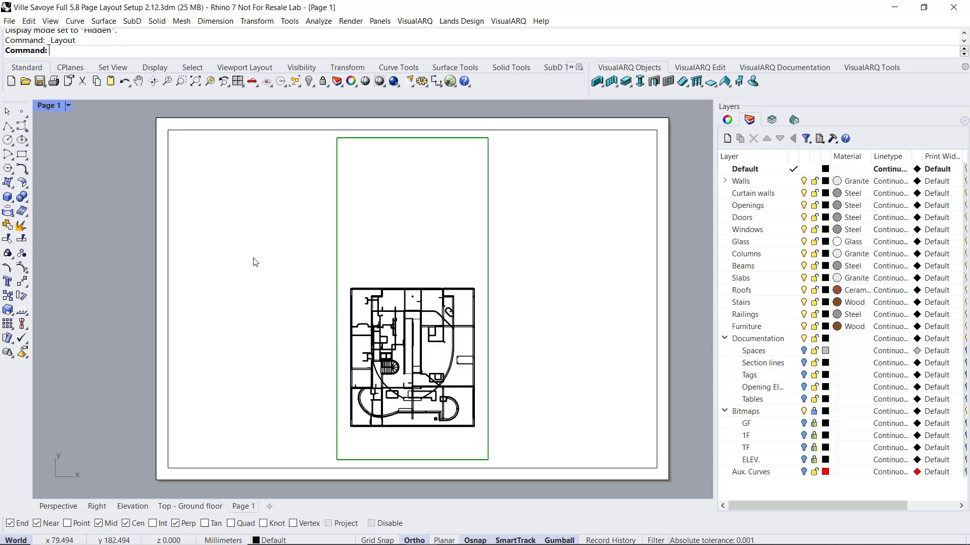
scroll(254, 262, "down", 2)
double_click(253, 259)
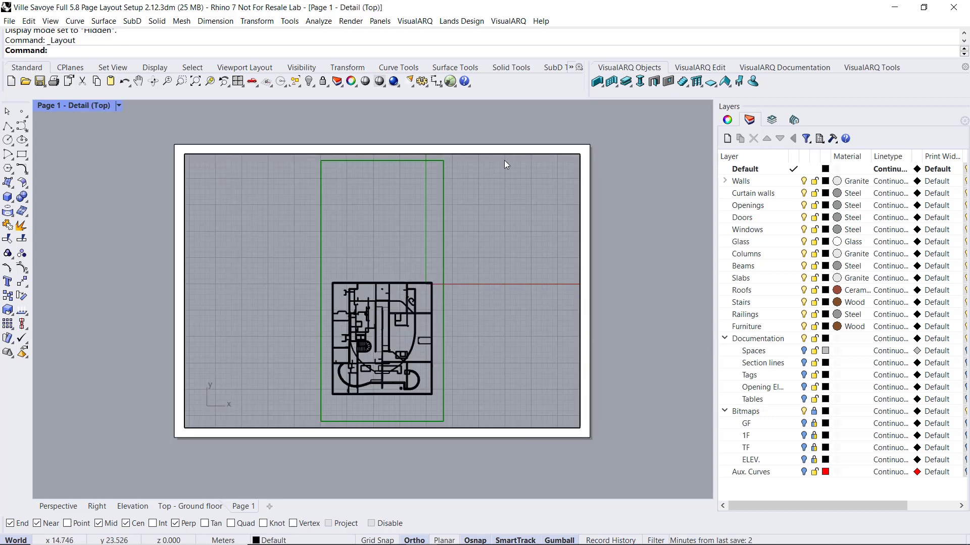
right_click_drag(440, 290, 429, 251)
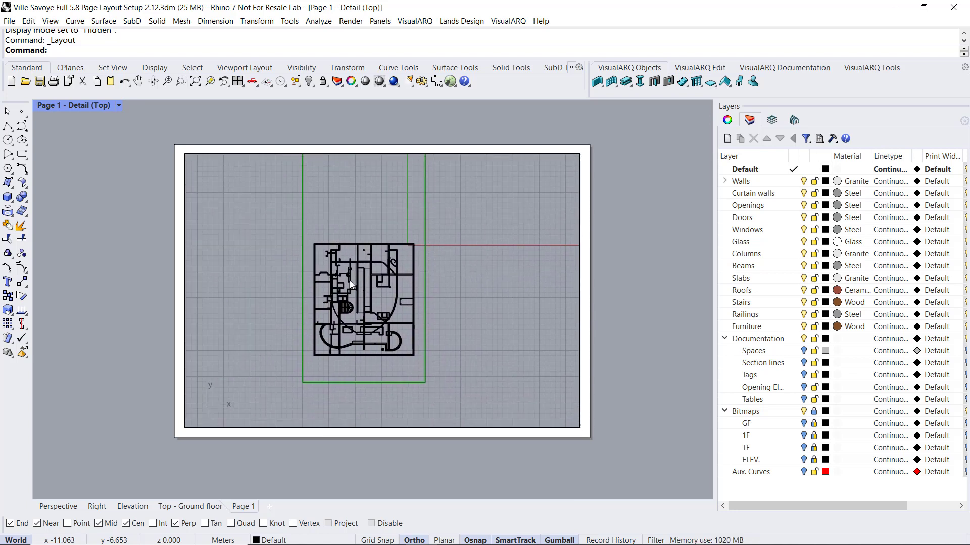
right_click_drag(349, 291, 349, 304, "ctrl+shift")
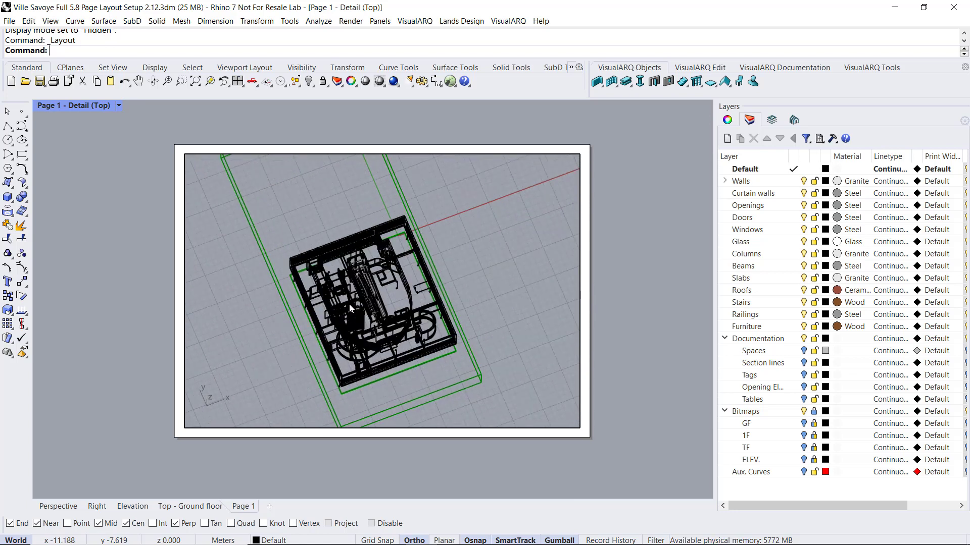
left_click(350, 304)
left_click(468, 299)
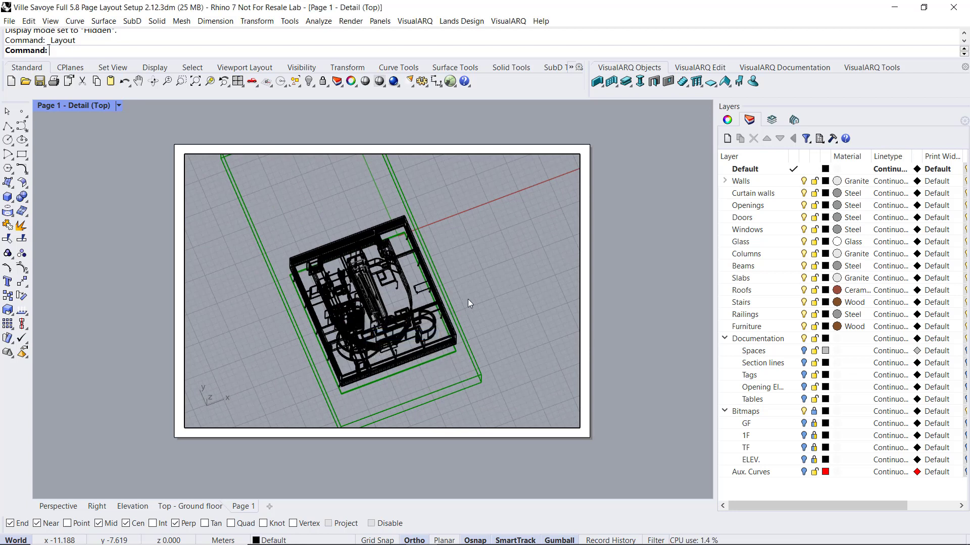
right_click_drag(432, 331, 212, 183, "ctrl+shift")
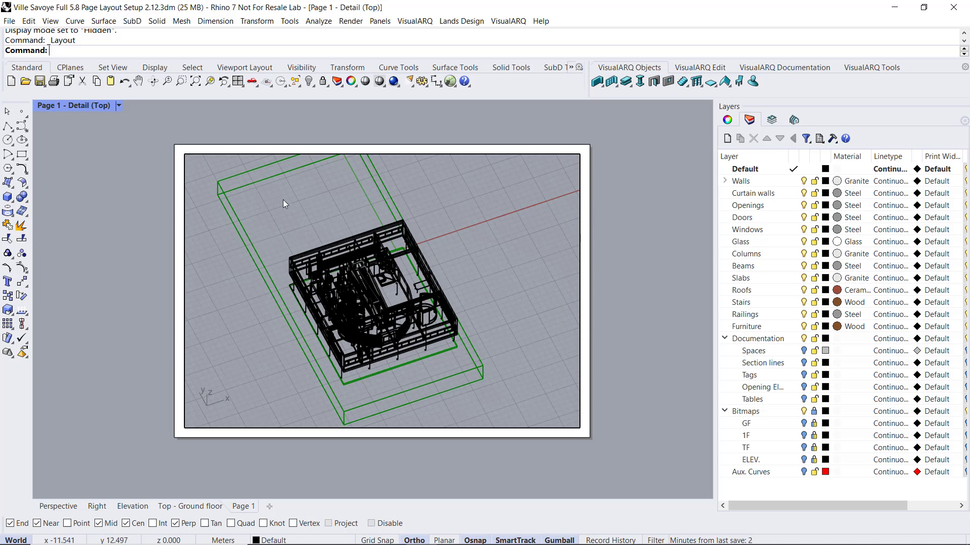
Set the detail to Hidden display, then rotate and zoom in on the villa.
left_click(118, 105)
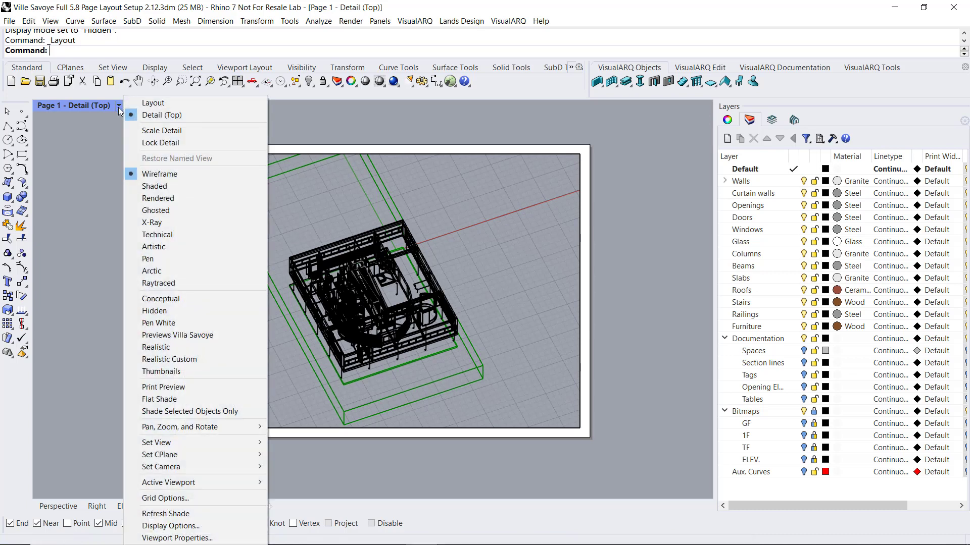
left_click(159, 309)
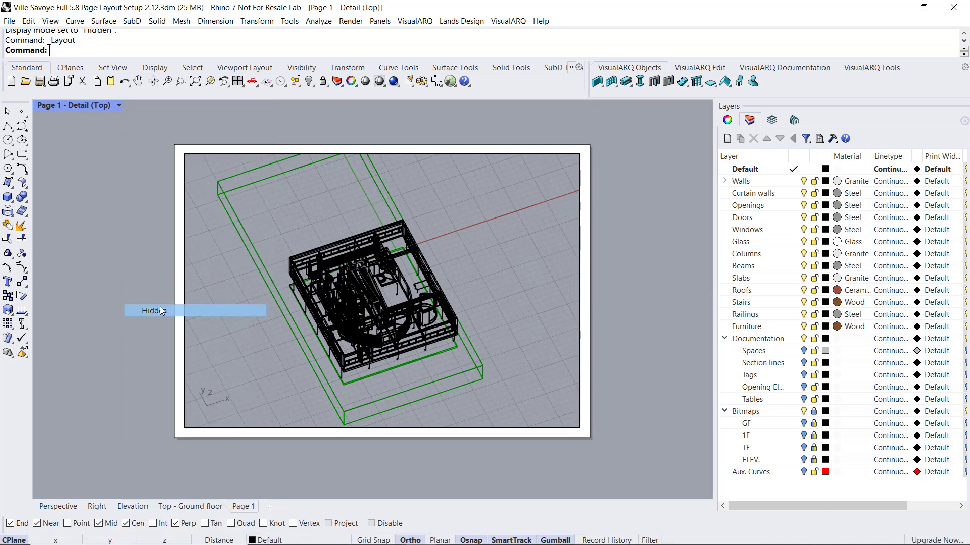
right_click_drag(342, 346, 360, 336)
scroll(384, 303, "up", 5)
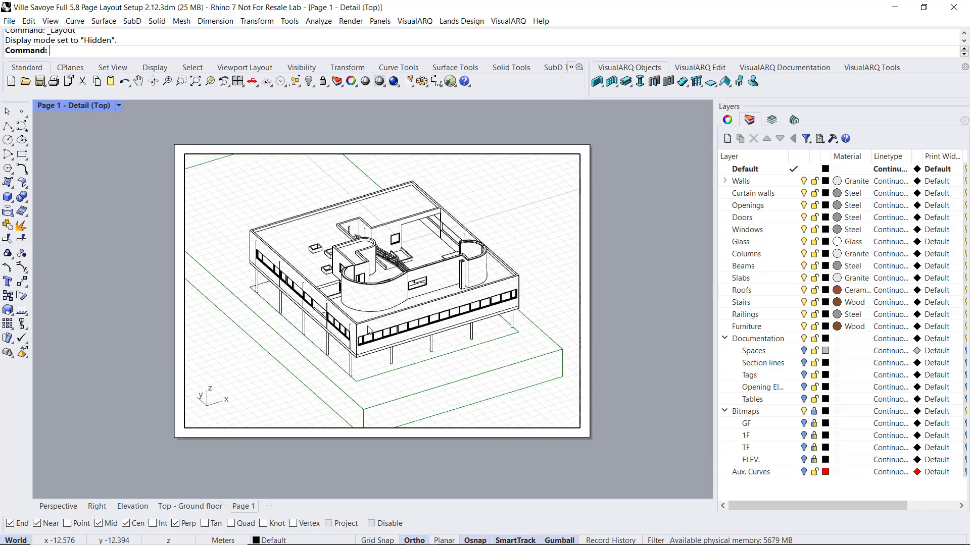
scroll(426, 260, "up", 2)
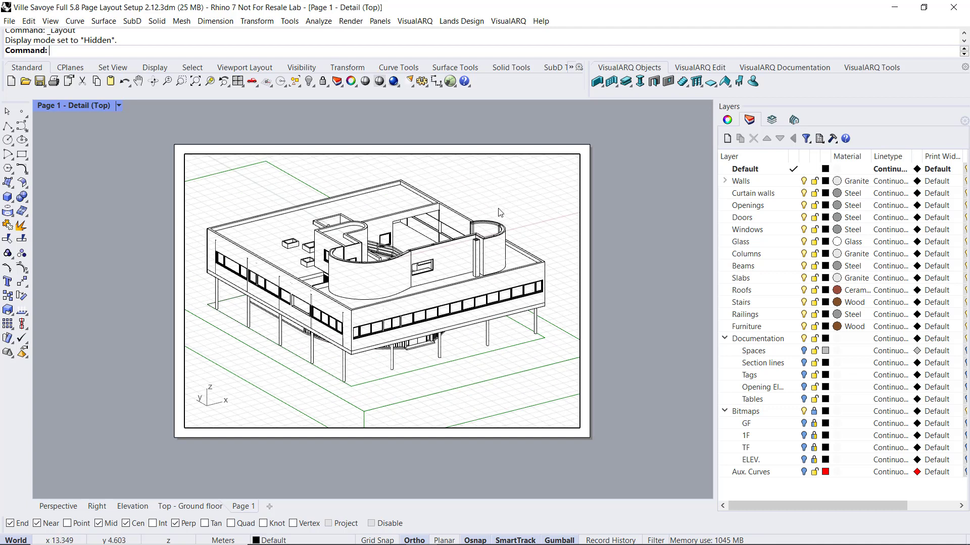
Exit the detail to page space and re-centre the Page 1 sheet in the window.
double_click(506, 206)
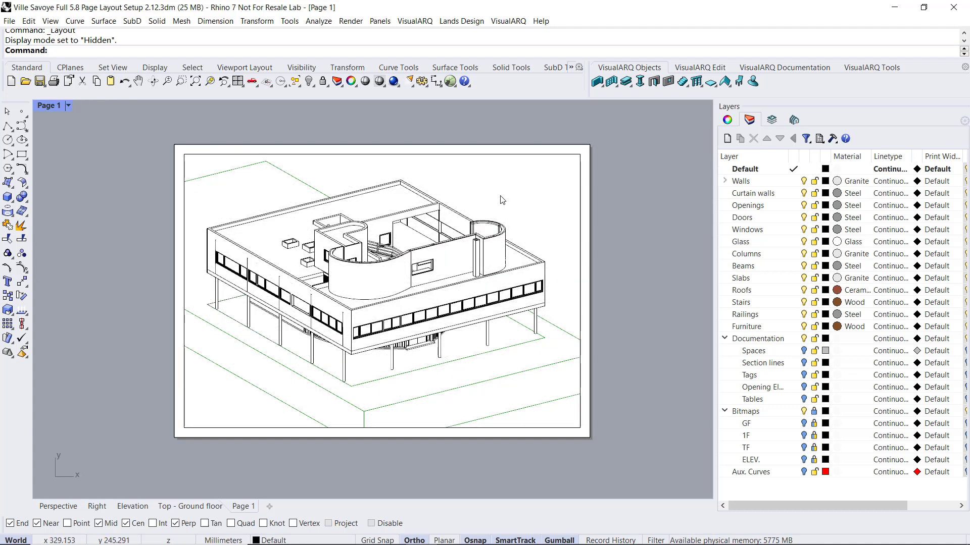
right_click_drag(509, 212, 548, 232)
right_click_drag(454, 270, 429, 268)
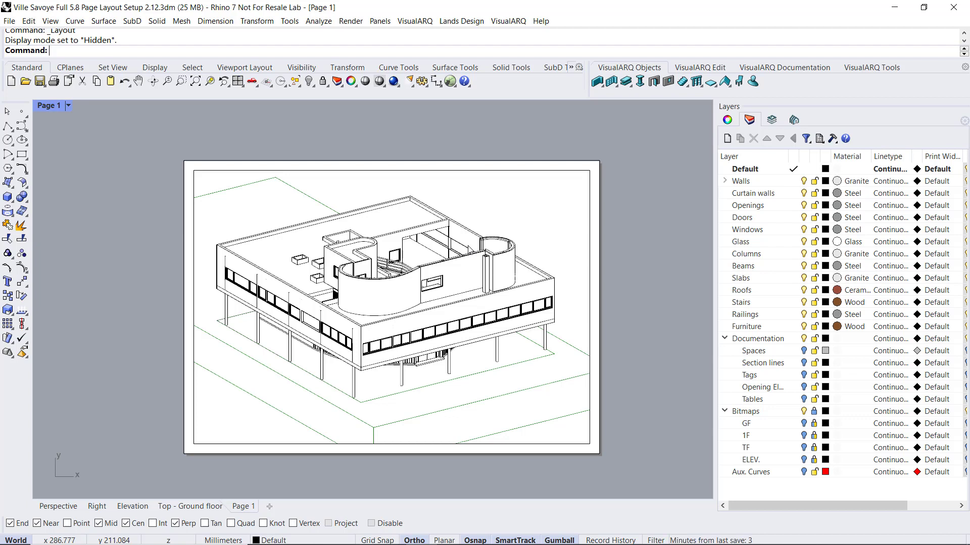
Set the detail to the Ground floor plan view, cut at its 1.200 cut plane.
left_click(767, 121)
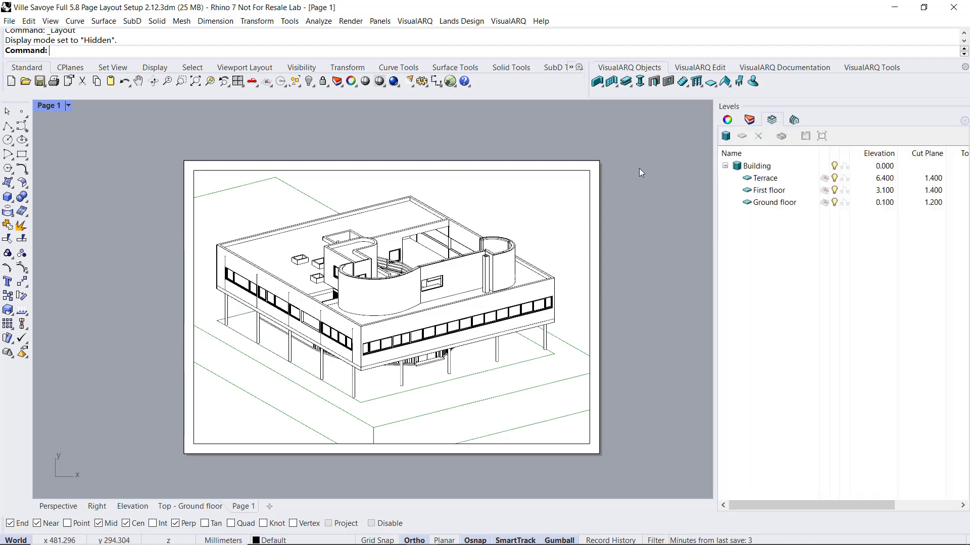
double_click(537, 211)
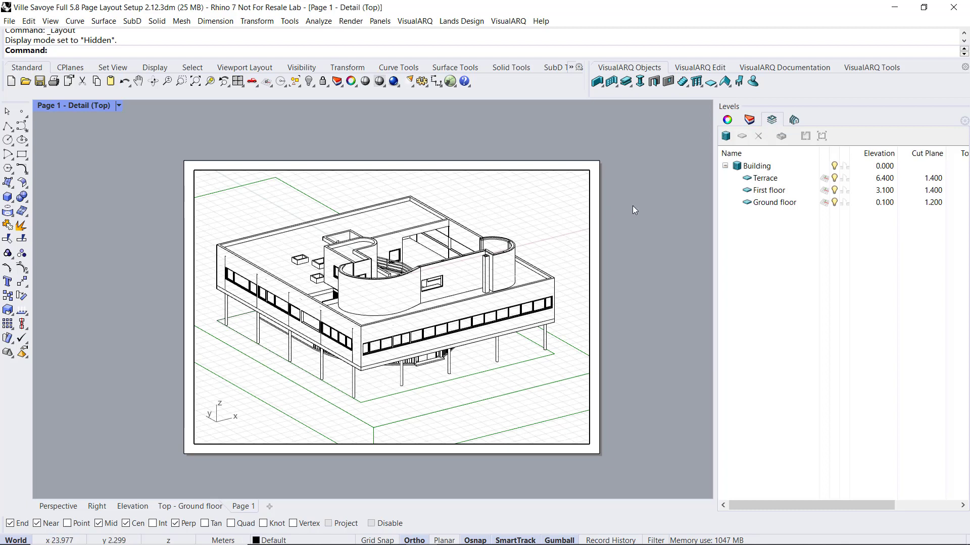
left_click(772, 203)
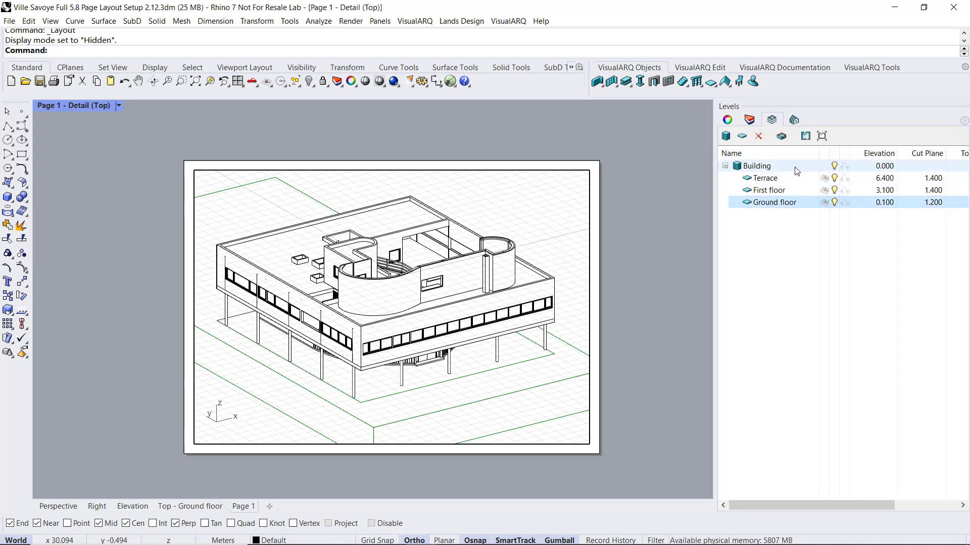
left_click(822, 137)
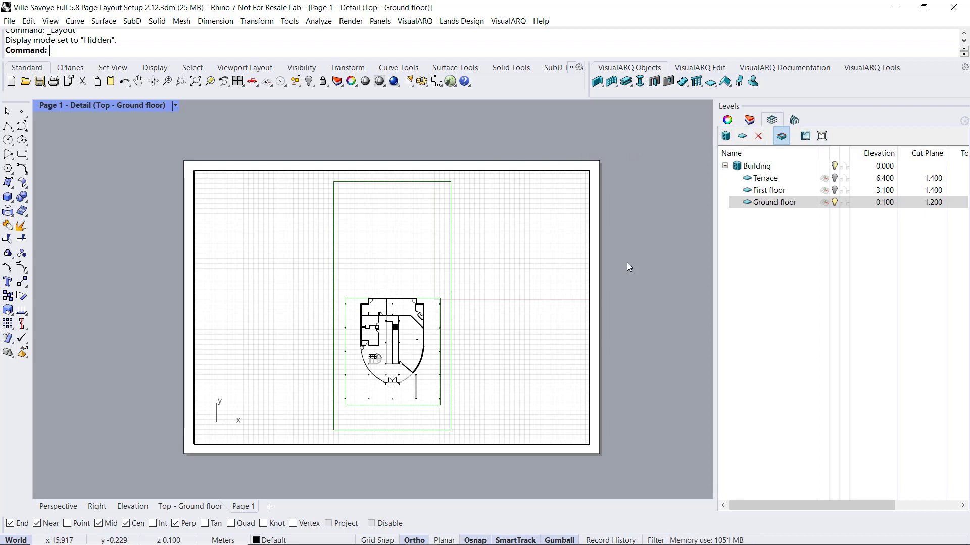
left_click(781, 137)
Change the detail scale from 0.197 to 0.2 meters in model per mm (1:200).
double_click(597, 276)
left_click(596, 276)
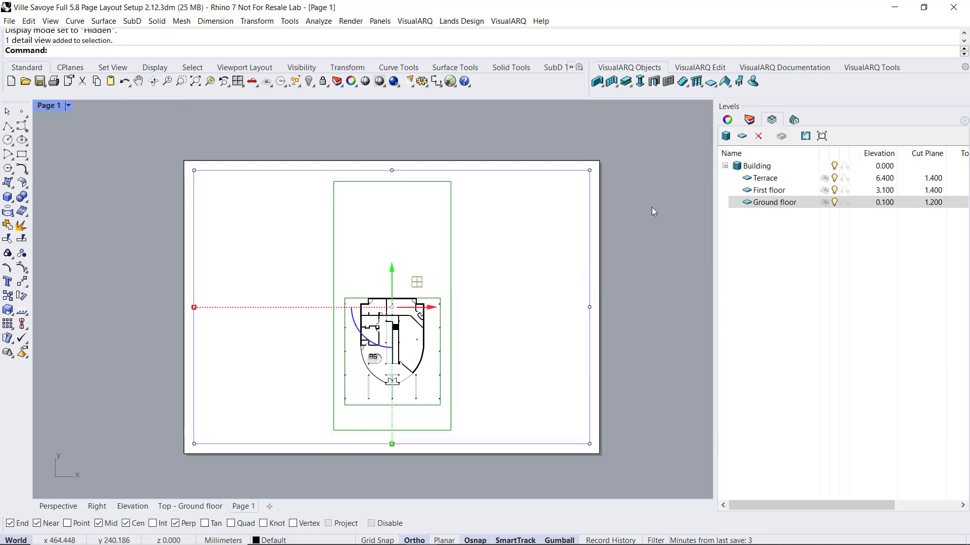
left_click(726, 122)
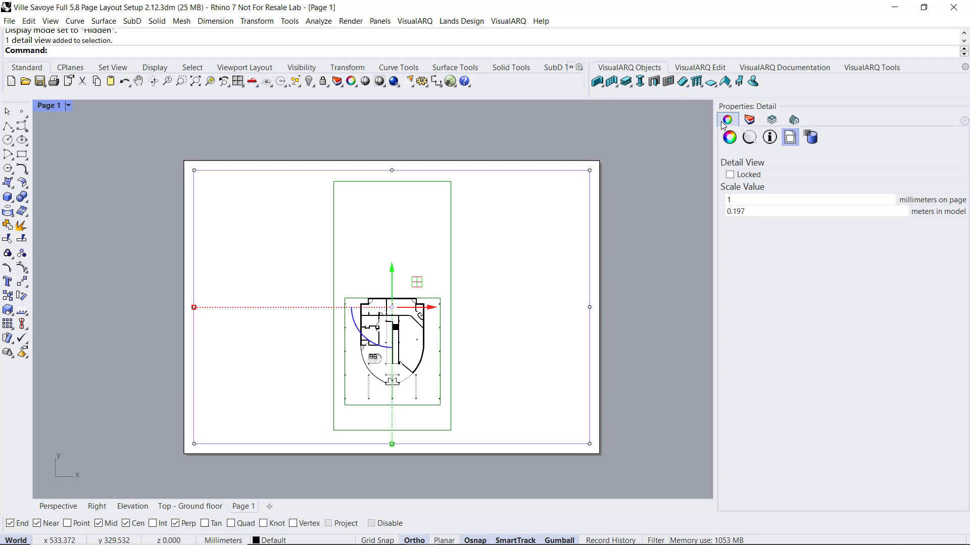
left_click(739, 210)
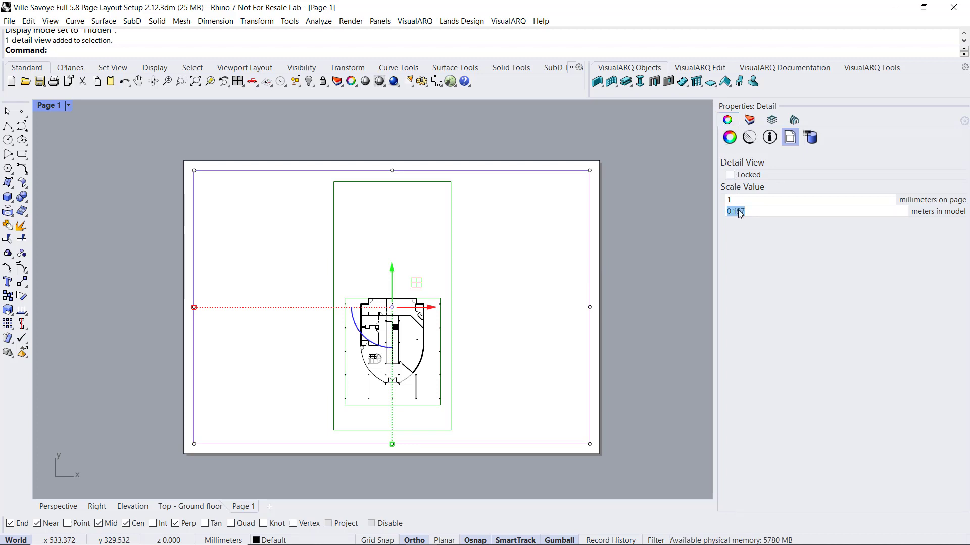
left_click(739, 211)
type("2")
key("Return")
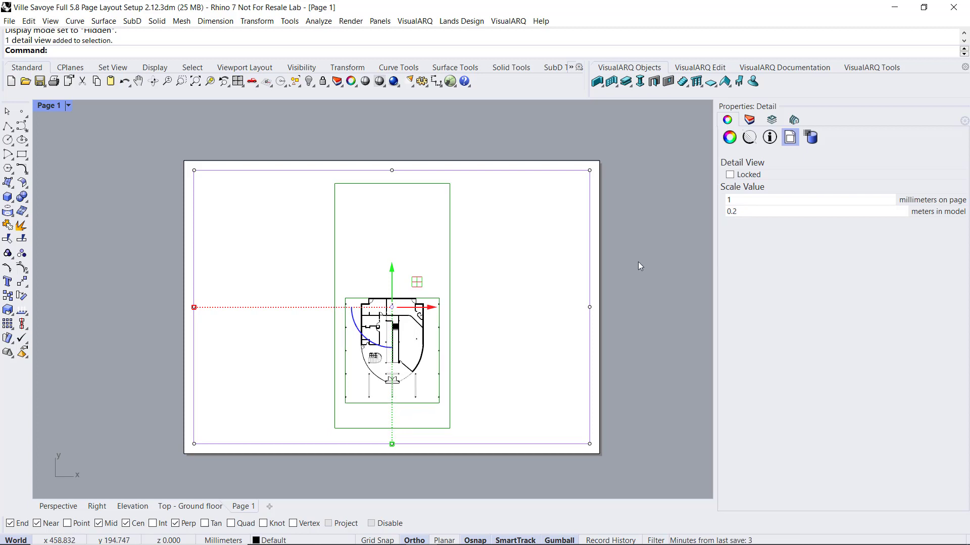
left_click(638, 261)
left_click(588, 338)
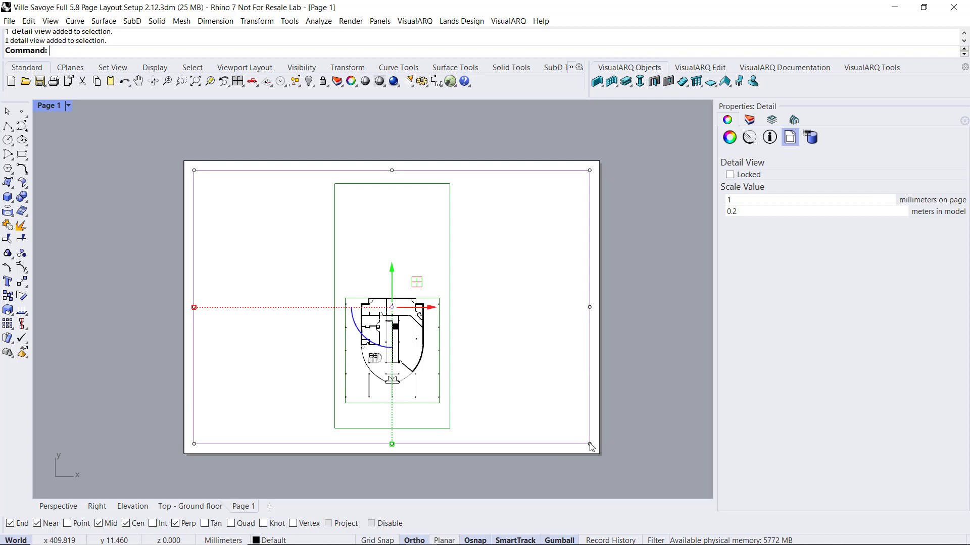
Undo the bad corner resize, then drag the left, top and bottom edges to hug the plan.
left_click(562, 541)
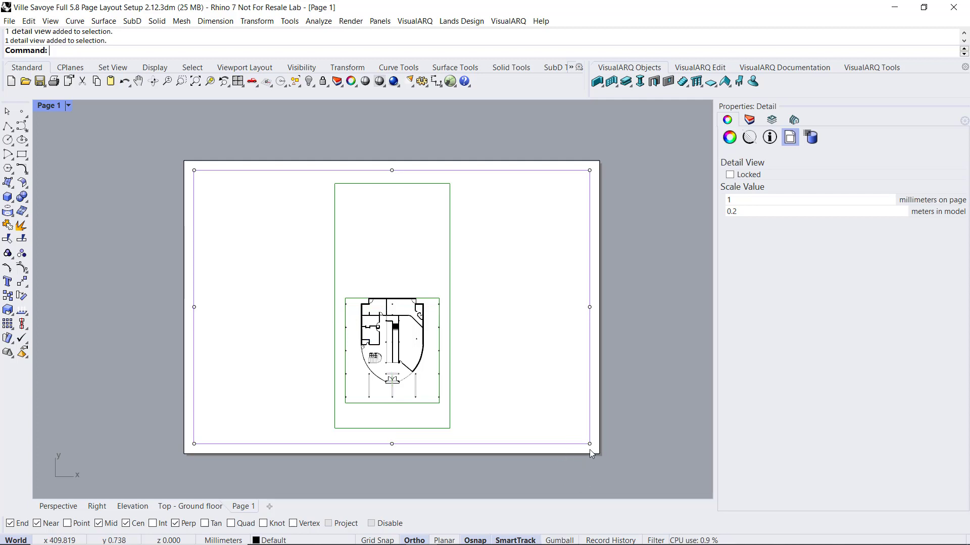
left_click_drag(590, 444, 447, 403)
left_click(382, 523)
scroll(450, 422, "up", 4)
key("ctrl+z")
scroll(404, 404, "down", 3)
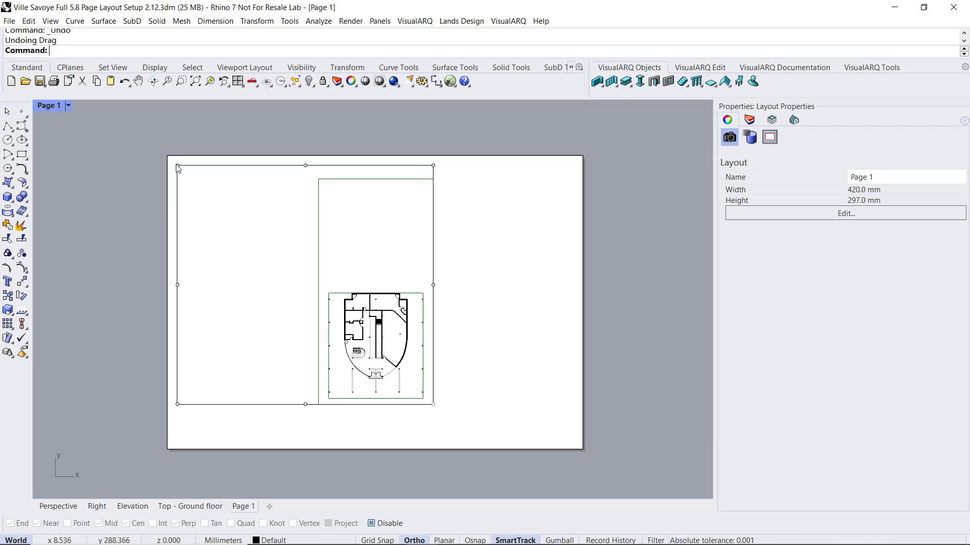
left_click_drag(178, 168, 318, 252)
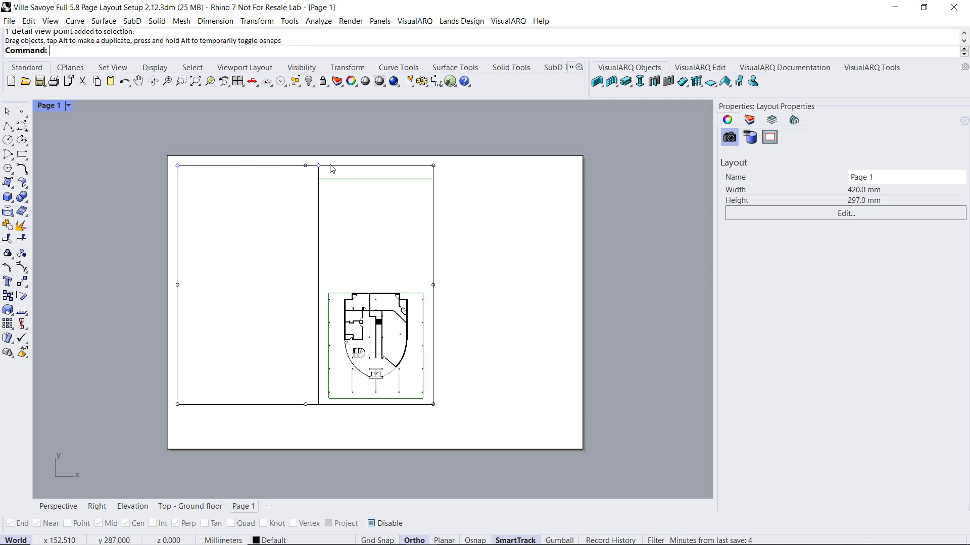
left_click_drag(378, 171, 379, 282)
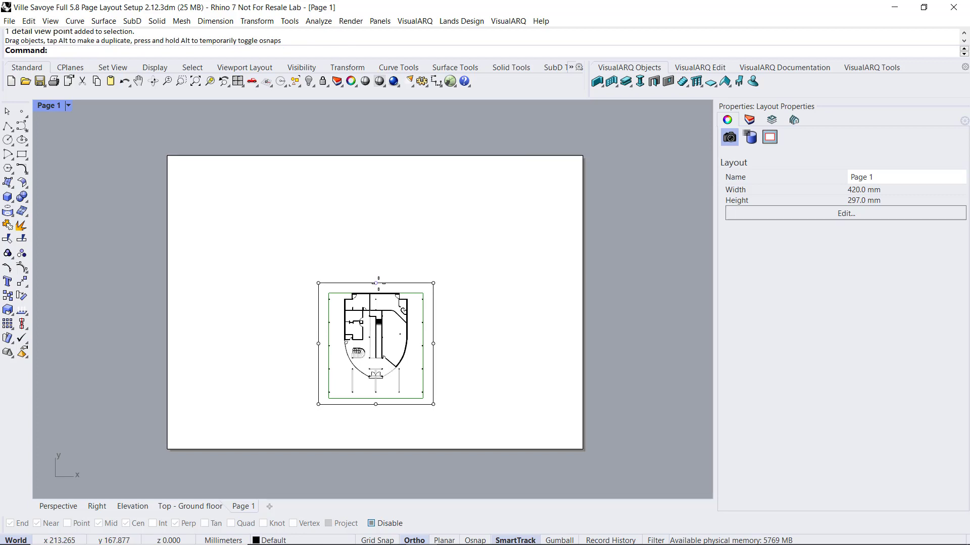
left_click_drag(376, 404, 375, 409)
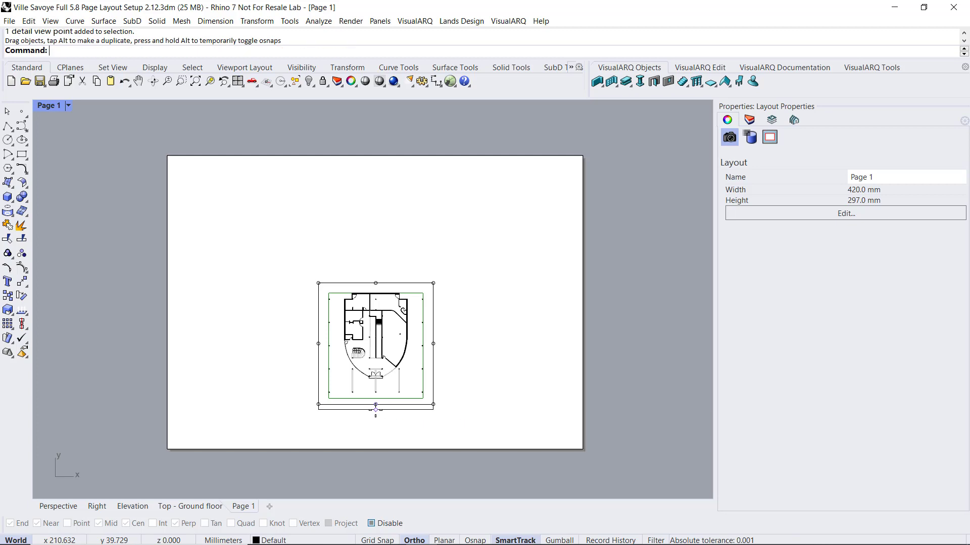
Move the plan detail by its lower-right corner into the page's upper-left area.
left_click(382, 409)
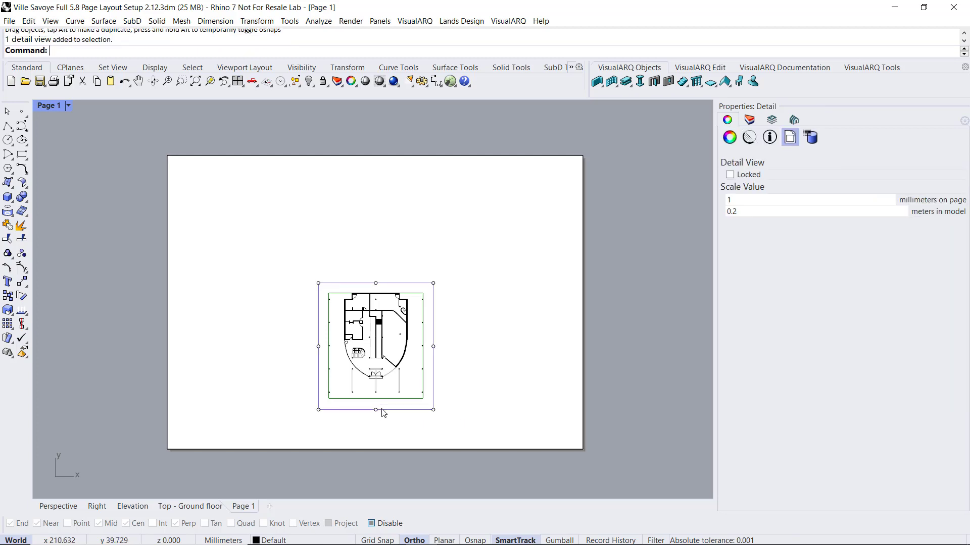
left_click(23, 281)
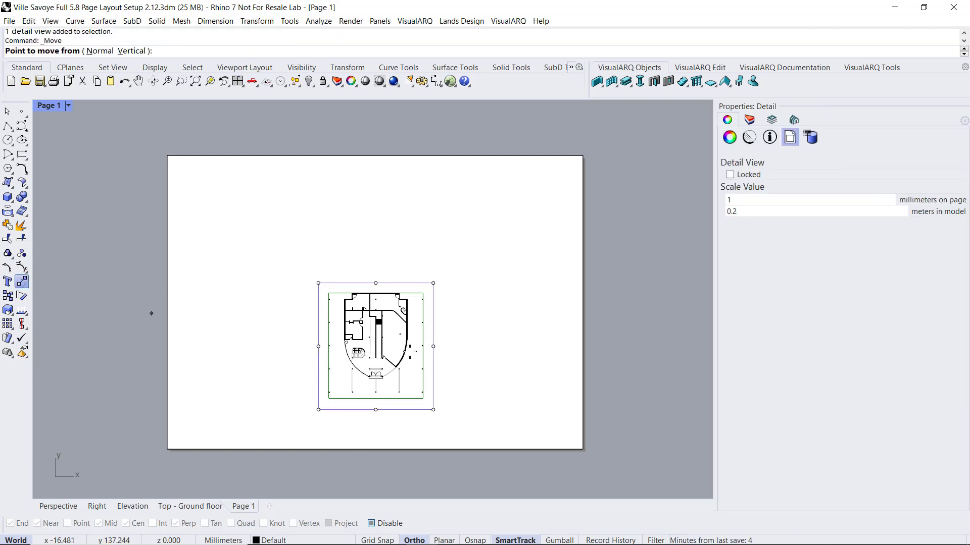
left_click(414, 379)
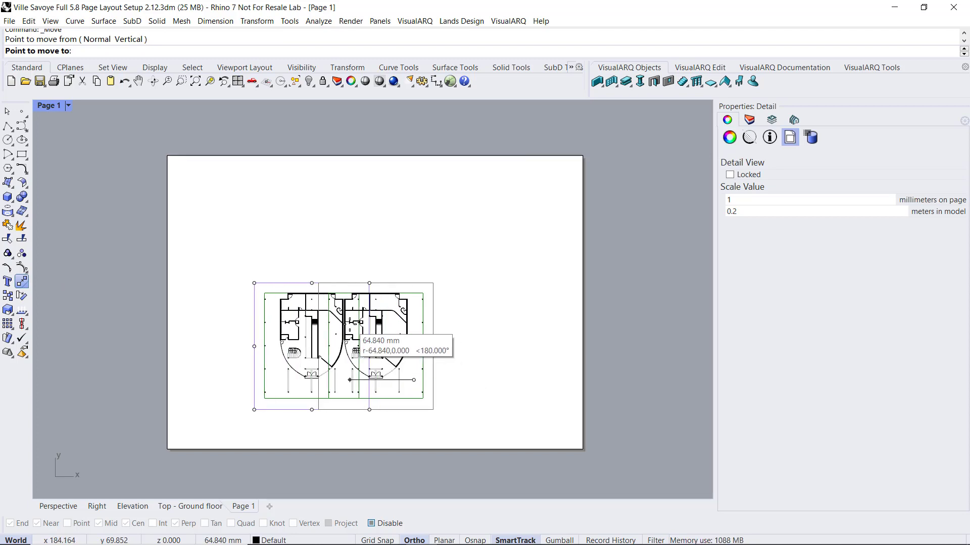
key("F8")
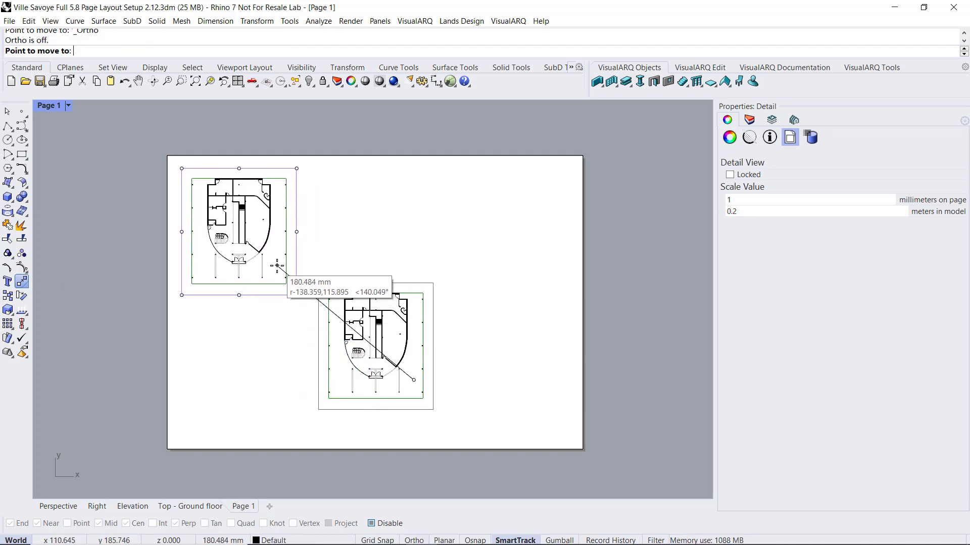
left_click(275, 263)
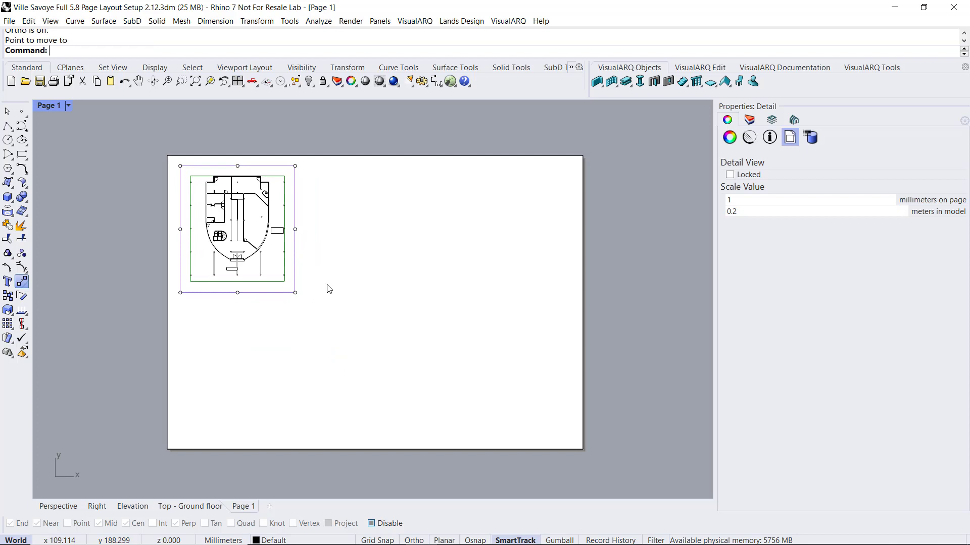
left_click(328, 288)
left_click(296, 293)
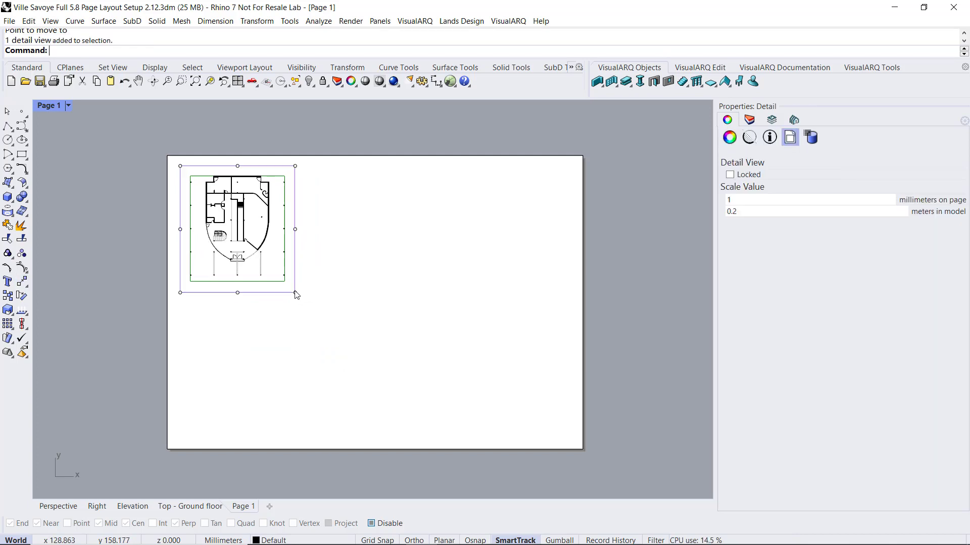
Copy the plan detail twice to the right, snapping corner to corner, making three details across the top.
left_click(10, 296)
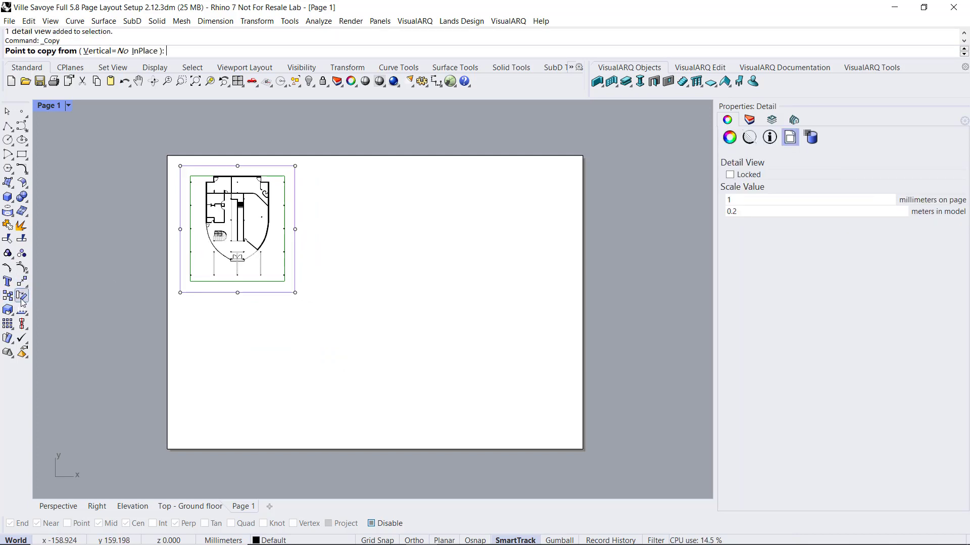
left_click(371, 524)
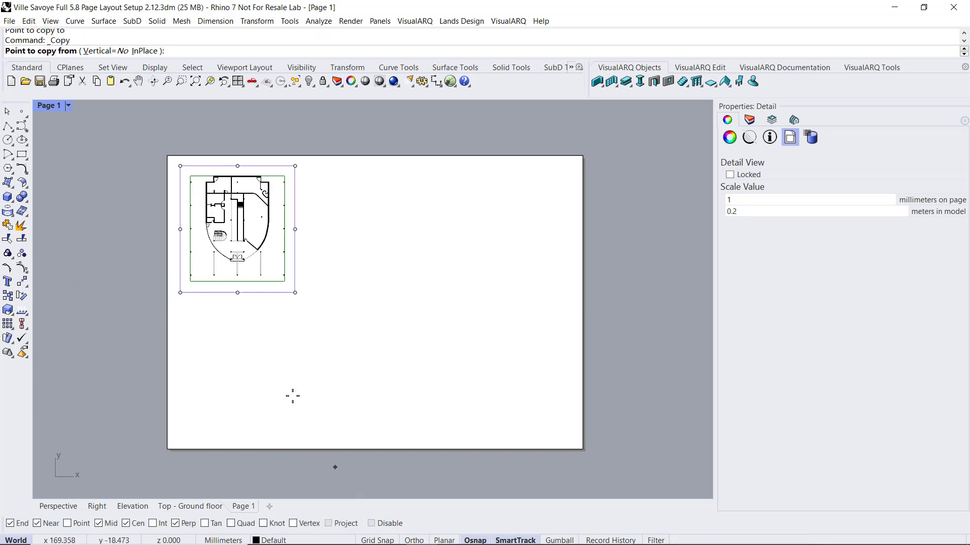
left_click(180, 293)
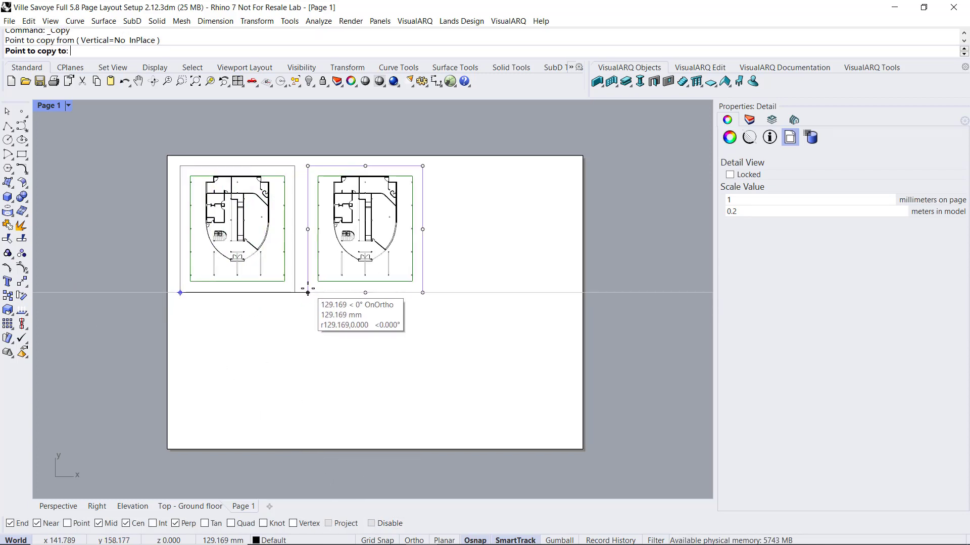
left_click(307, 293)
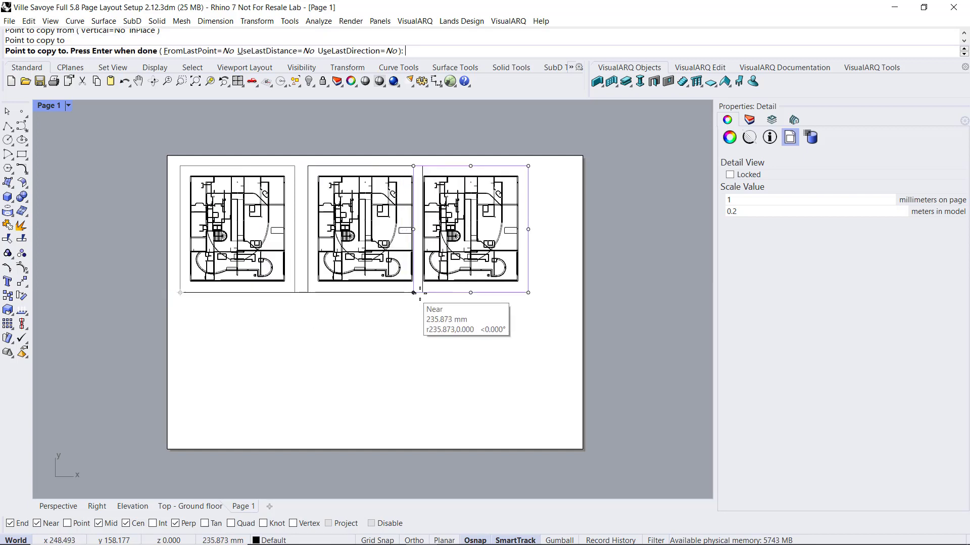
key("Return")
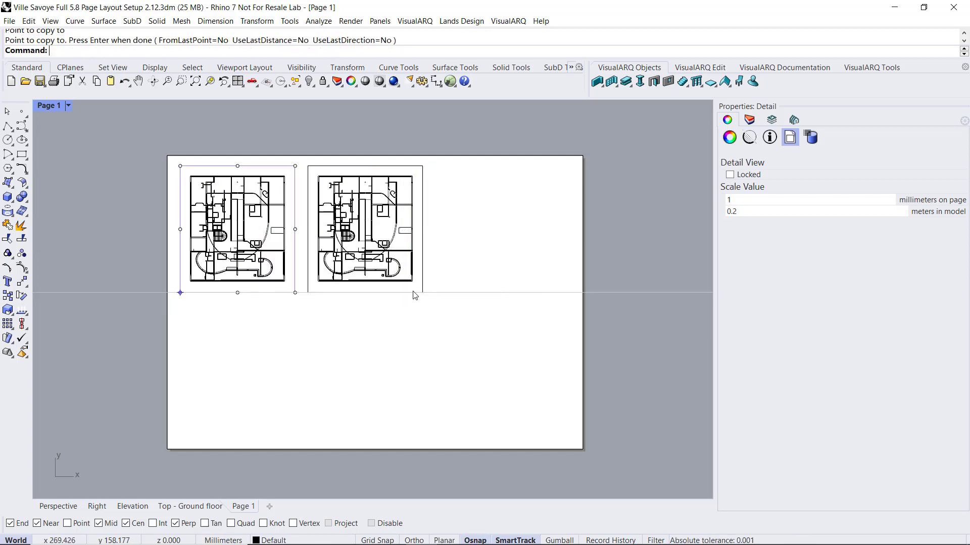
left_click(423, 287)
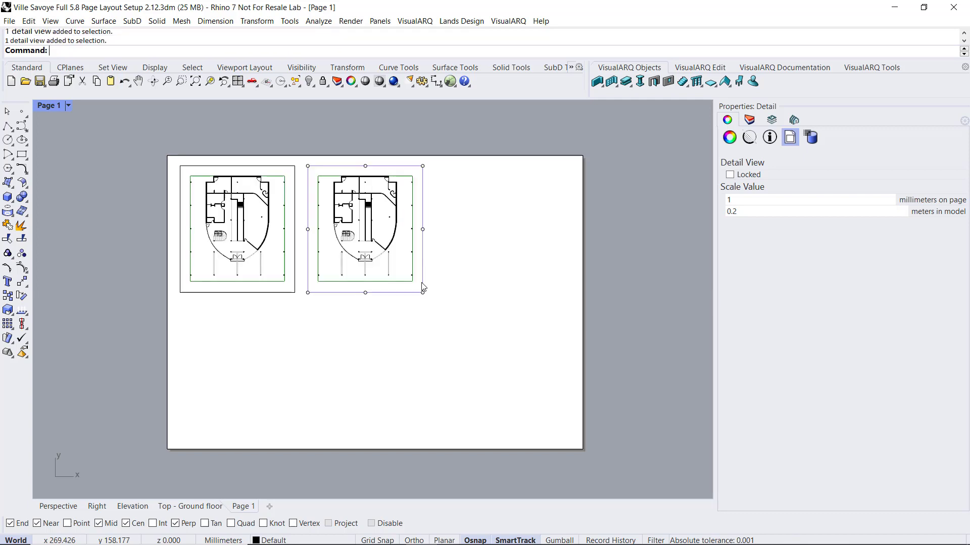
left_click(7, 297)
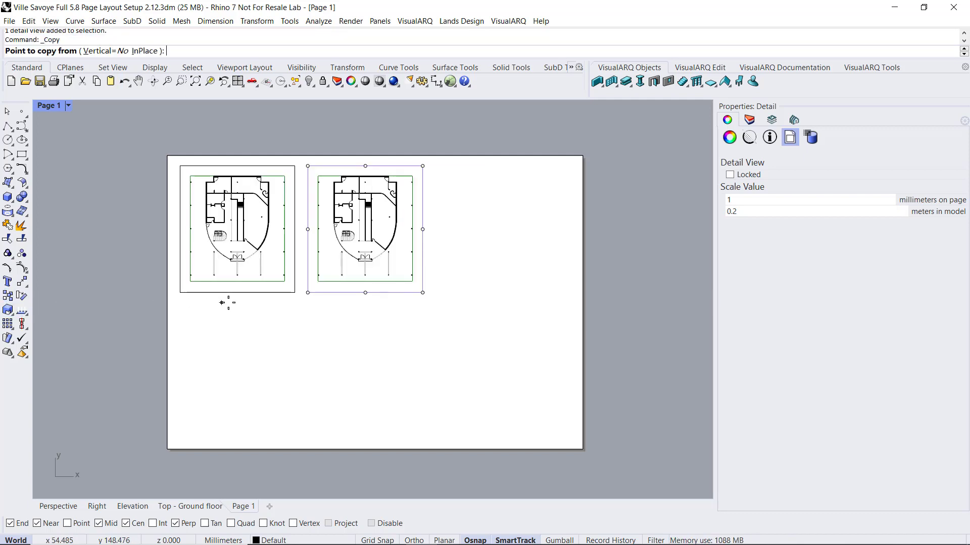
left_click(295, 293)
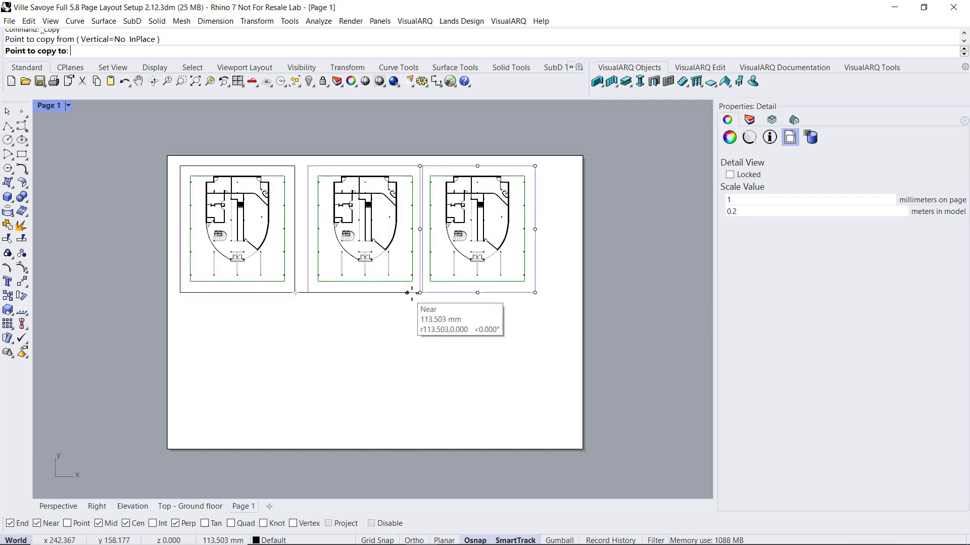
left_click(422, 293)
key("Return")
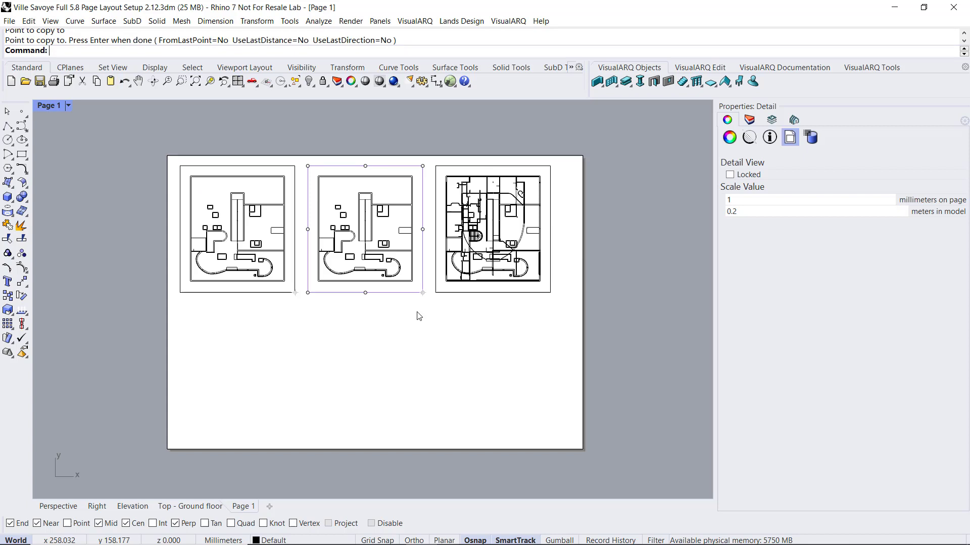
left_click(418, 316)
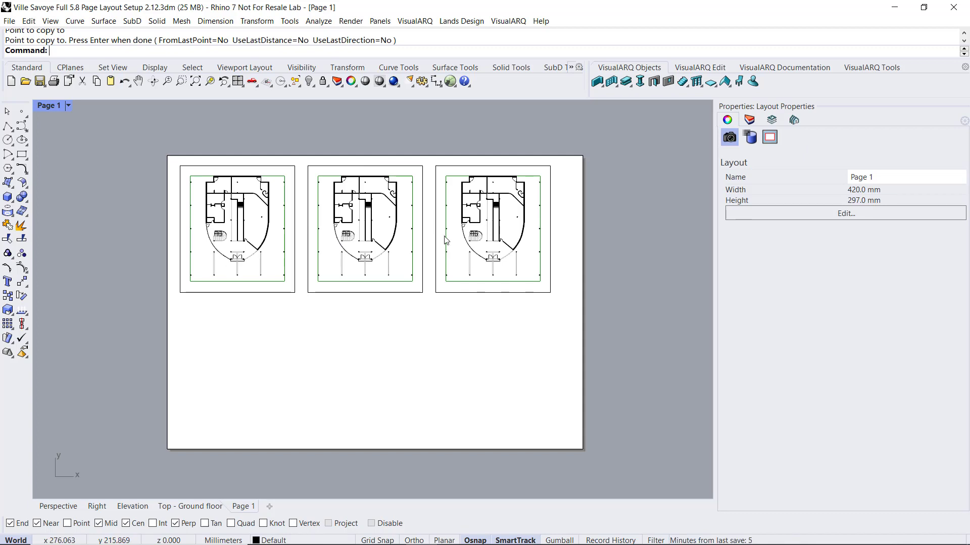
Make the middle detail show the First floor level.
double_click(421, 257)
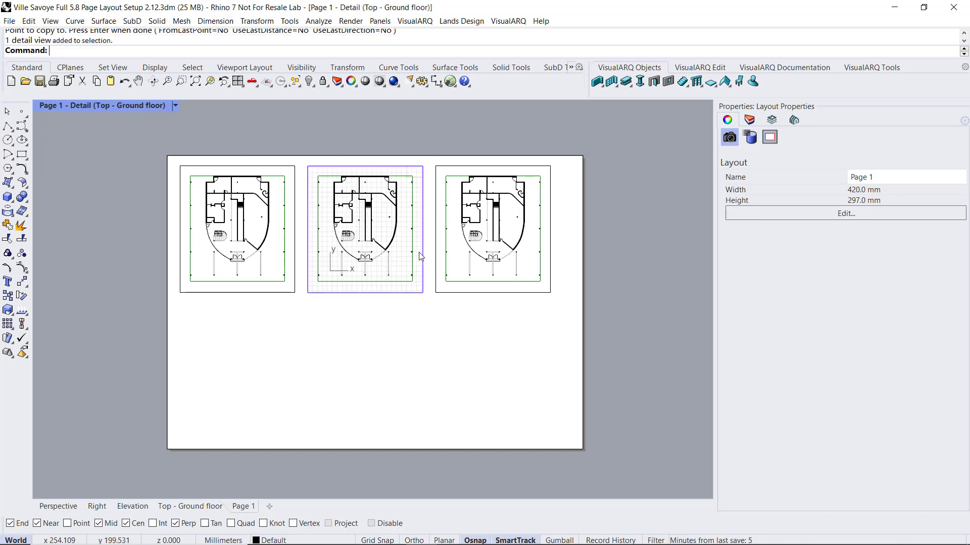
left_click(770, 121)
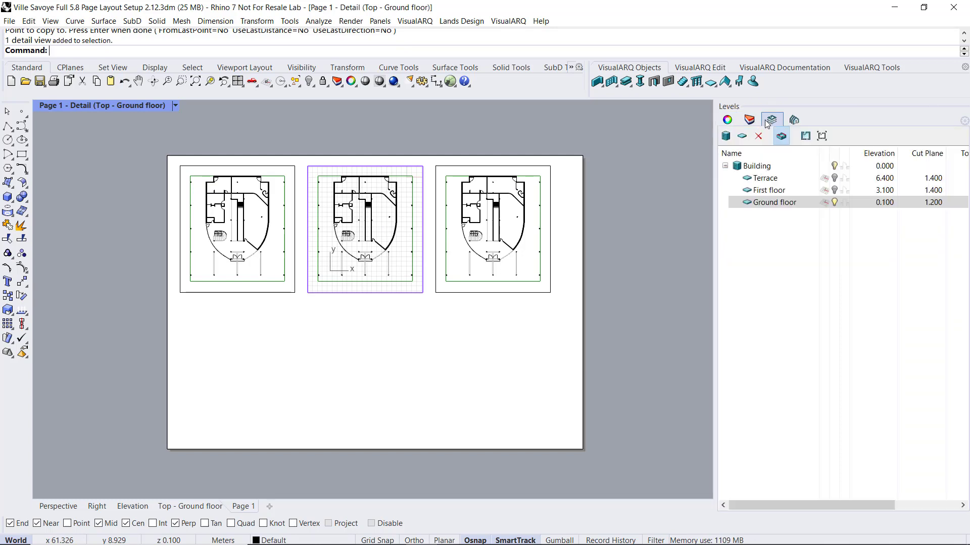
double_click(782, 191)
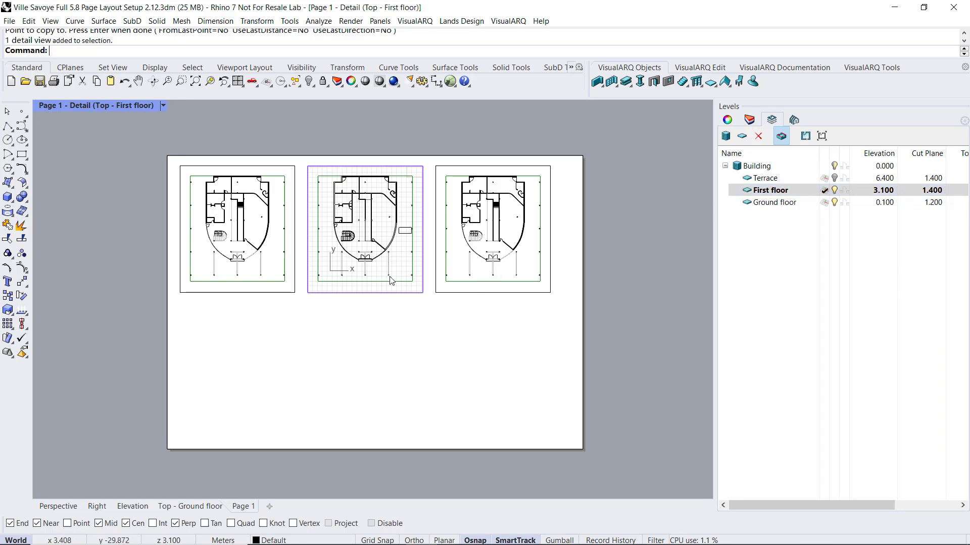
double_click(332, 281)
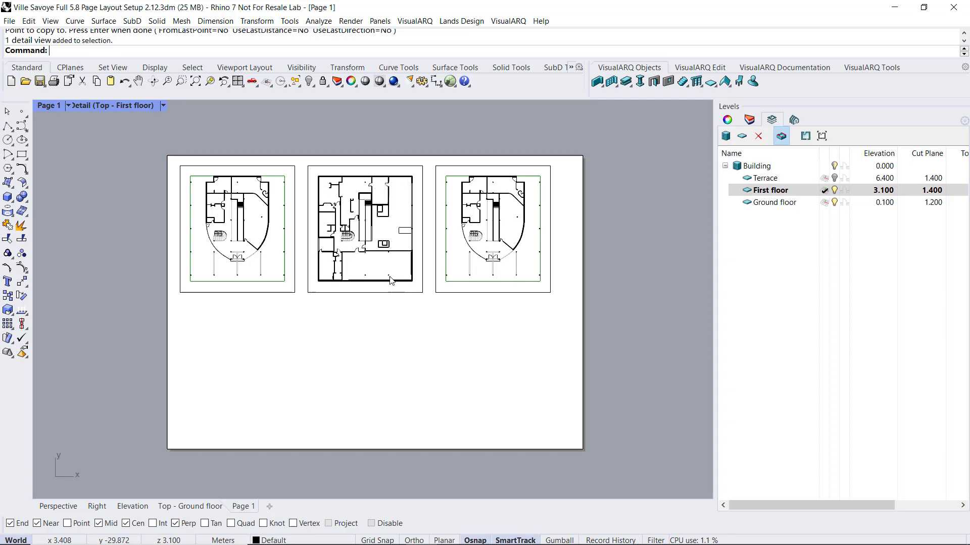
Make the right detail show the Terrace level.
double_click(511, 275)
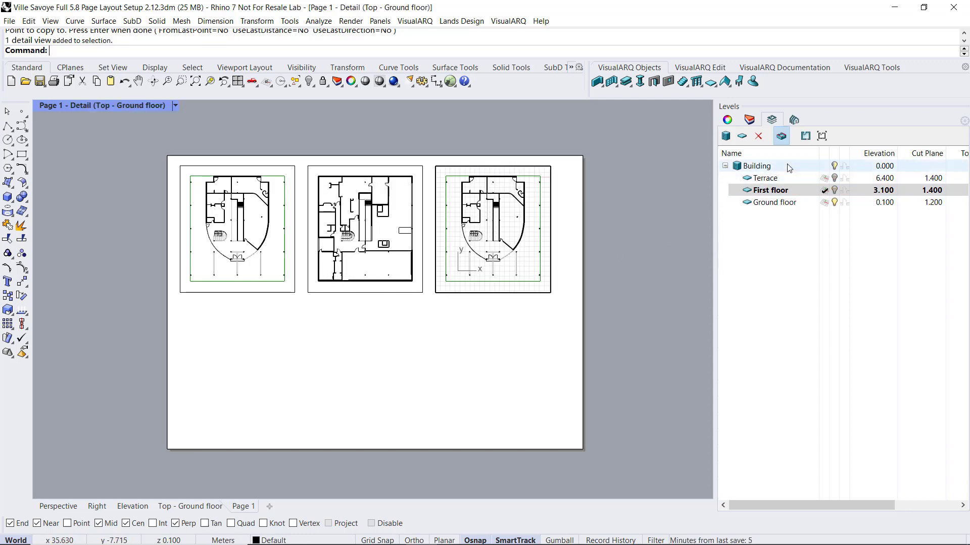
double_click(792, 176)
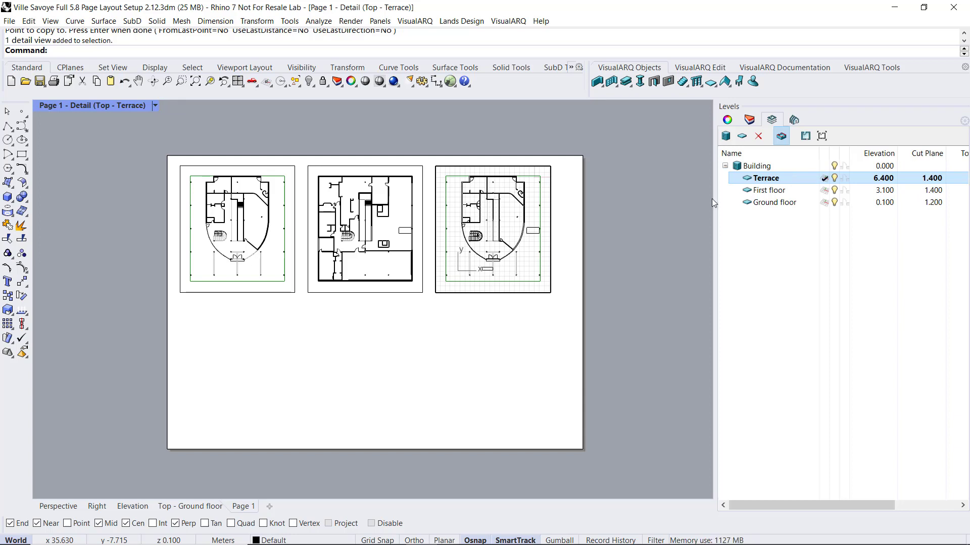
double_click(589, 241)
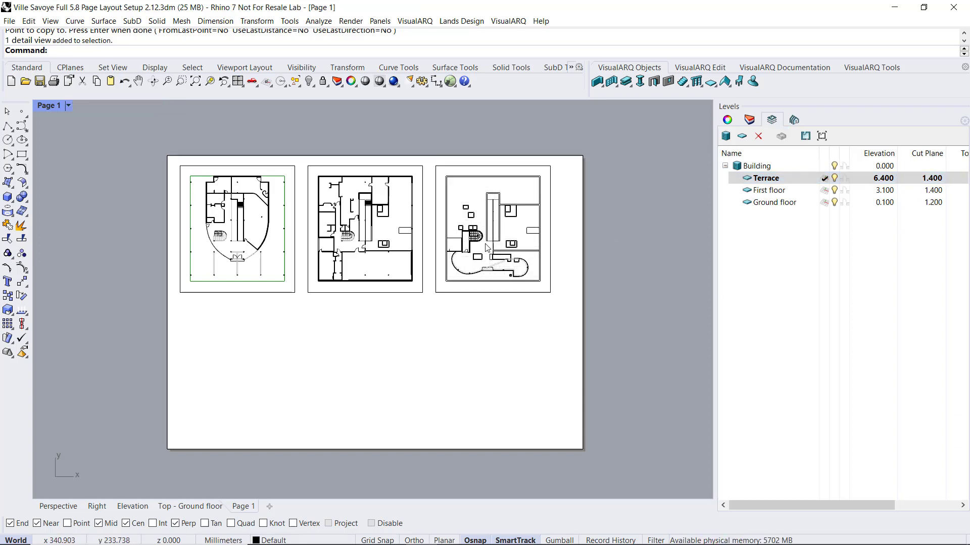
Set the Terrace plan detail to Hidden display, then zoom out to see all three plans.
scroll(498, 237, "up", 5)
scroll(498, 233, "up", 2)
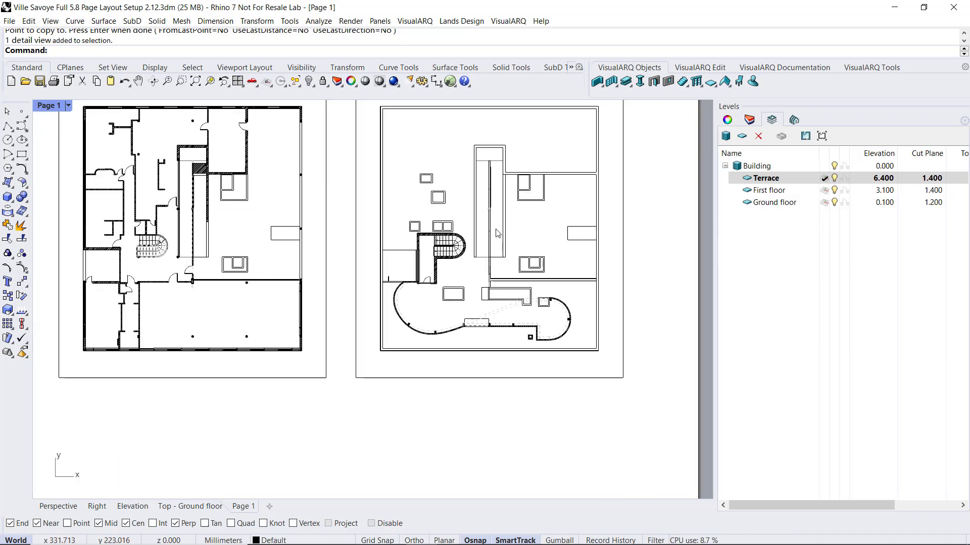
right_click_drag(207, 252, 354, 280)
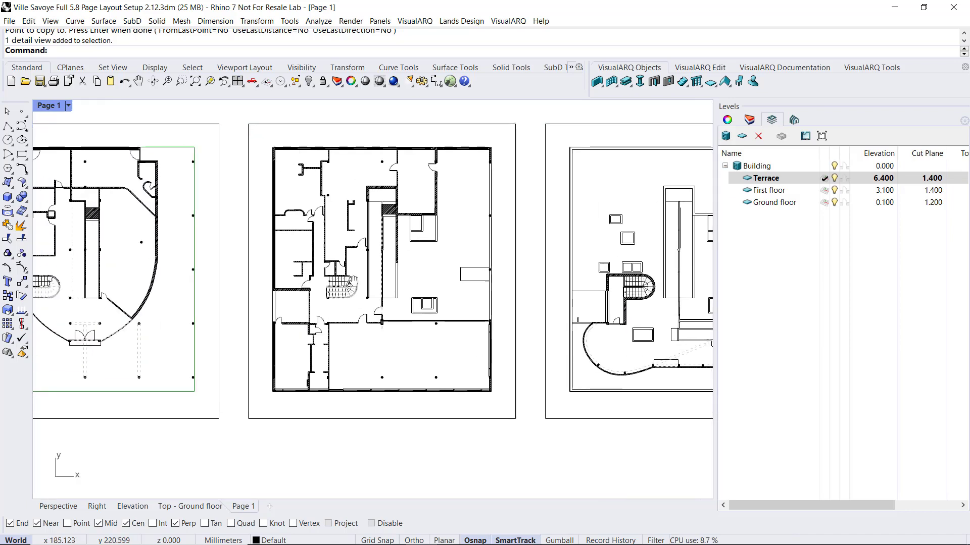
scroll(348, 274, "down", 4)
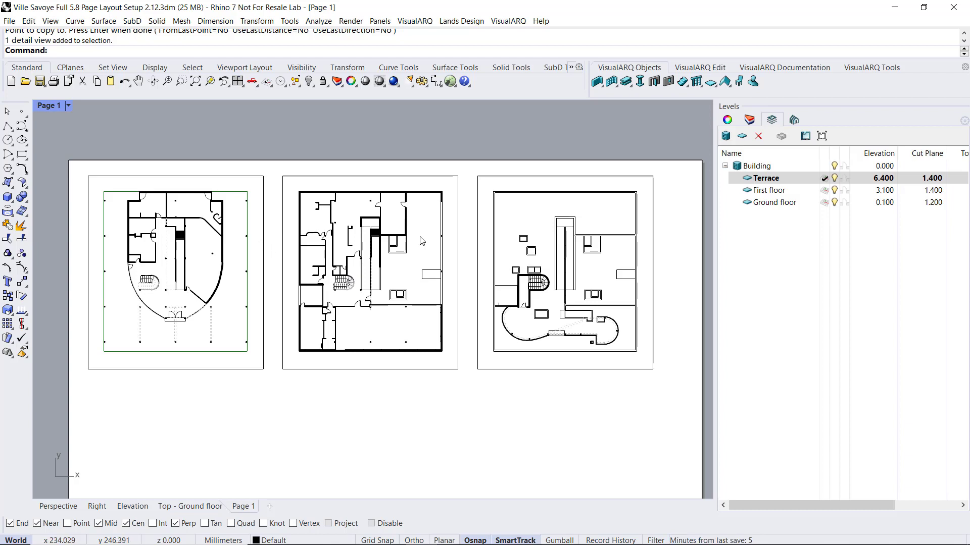
double_click(442, 241)
double_click(488, 237)
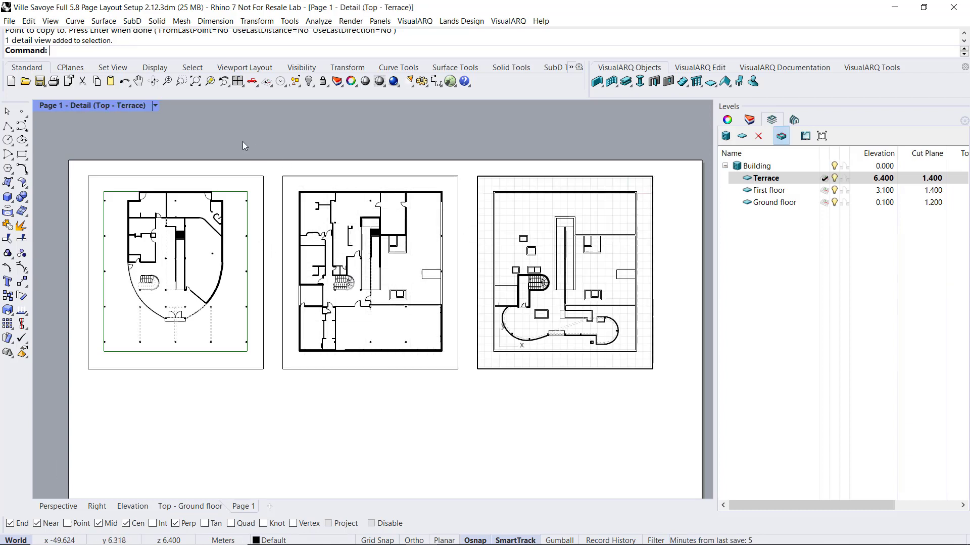
left_click(155, 105)
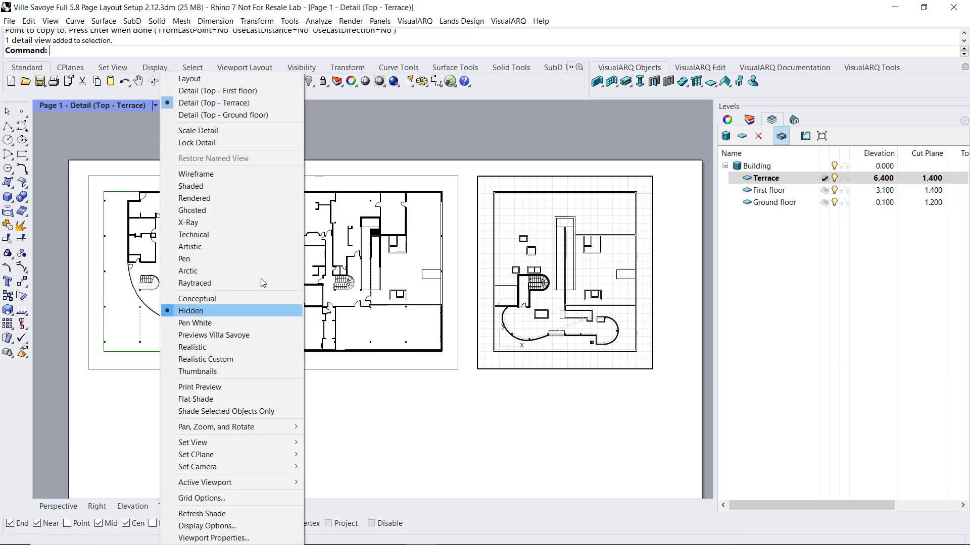
double_click(372, 143)
scroll(404, 305, "down", 4)
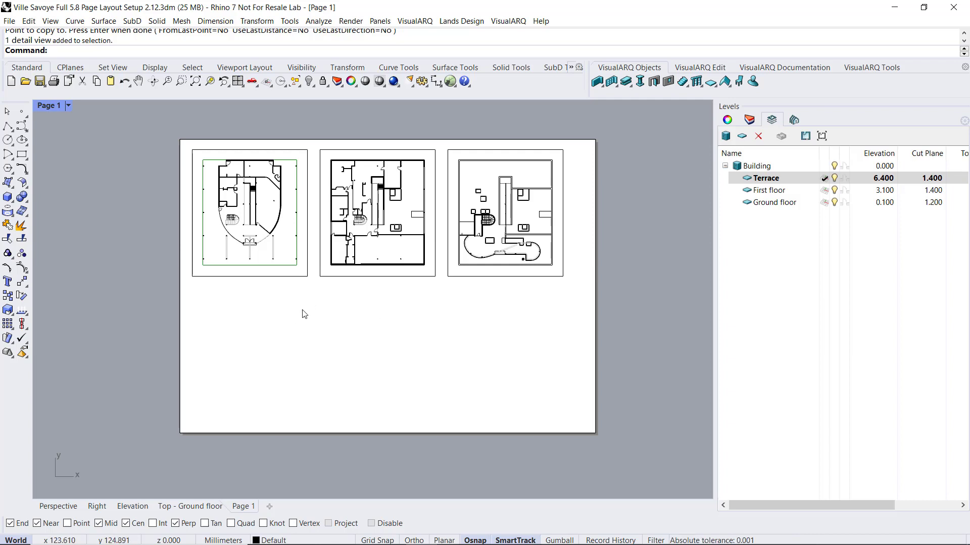
Add a new detail view by two corners in the space below the ground floor plan.
left_click(570, 67)
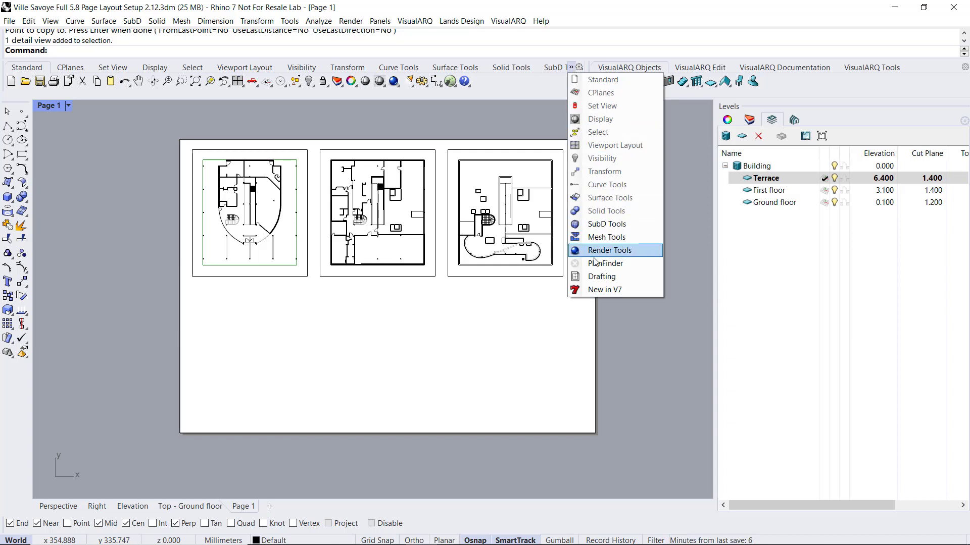
left_click(597, 276)
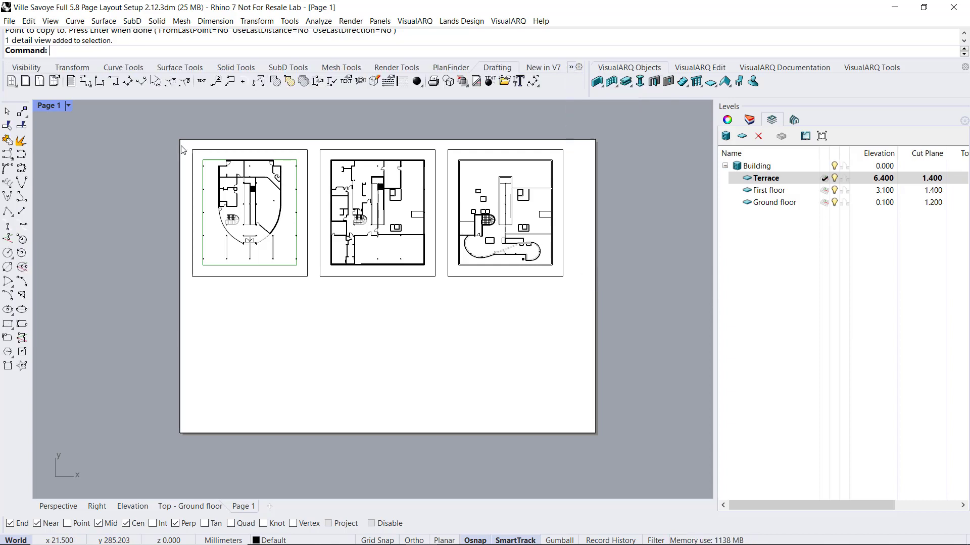
left_click(40, 82)
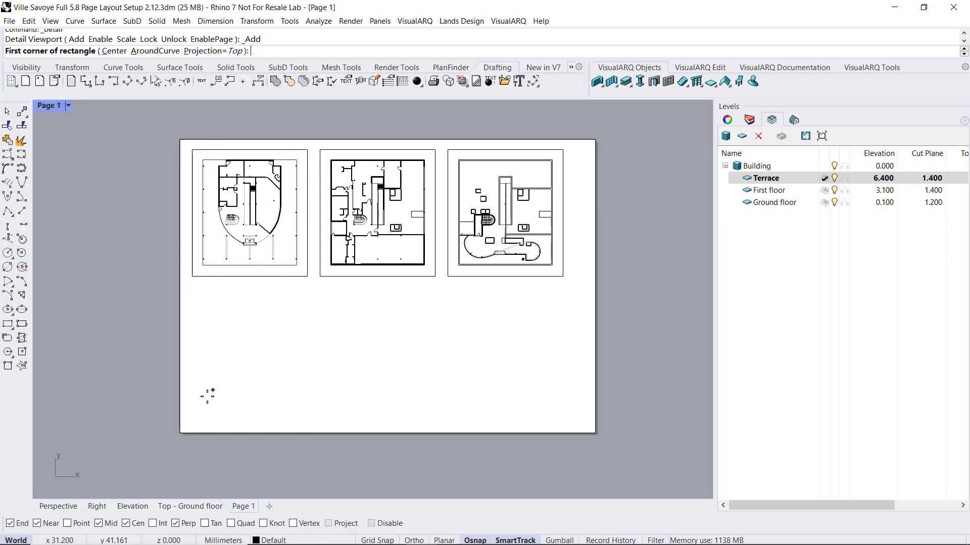
mouse_move(193, 276)
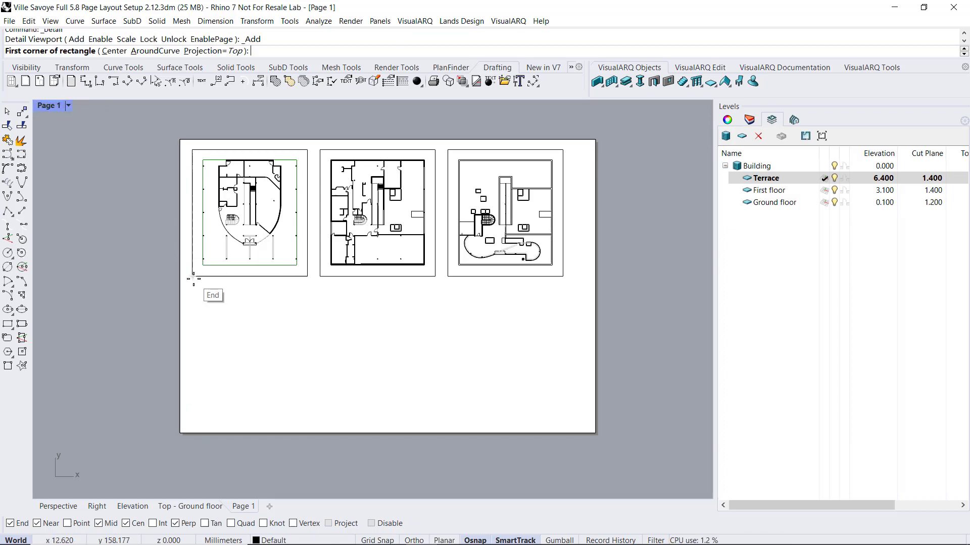
left_click(193, 397)
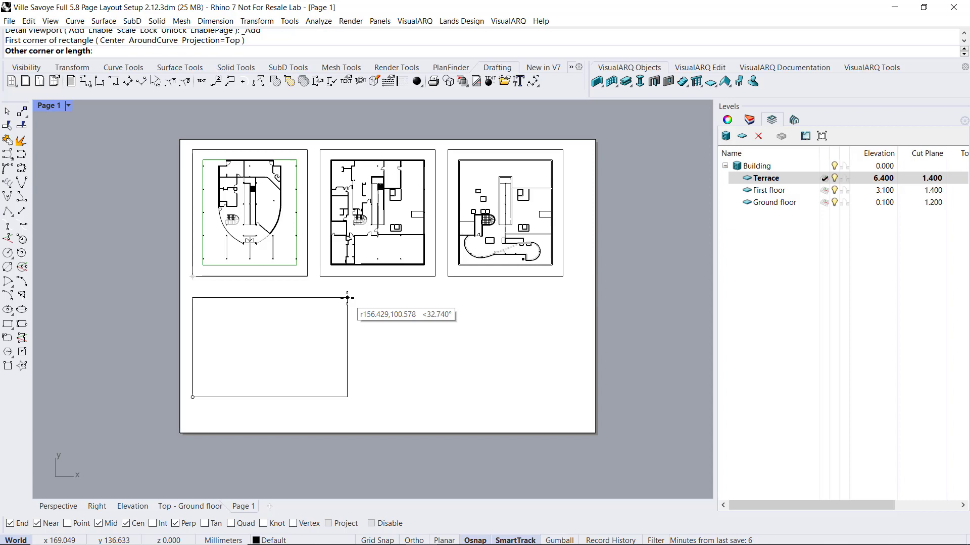
left_click(347, 298)
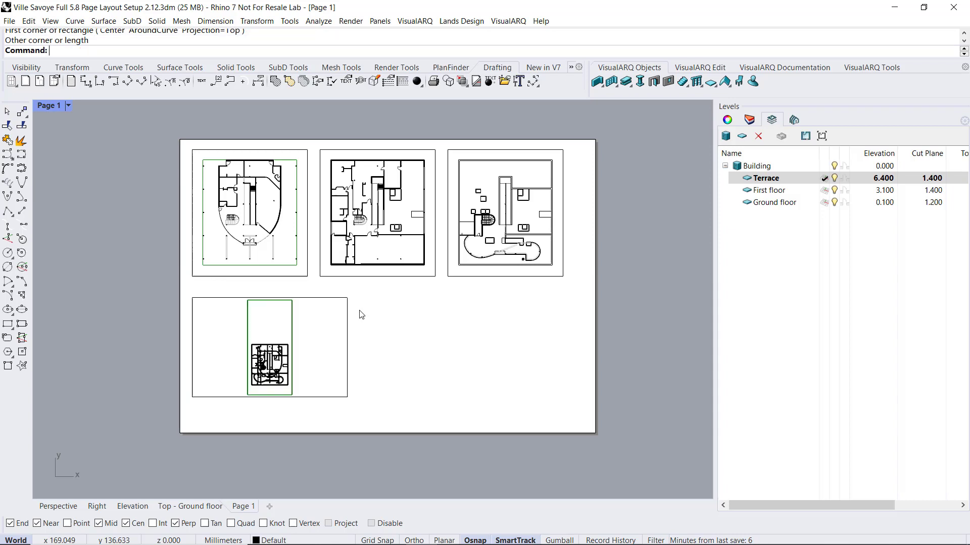
Show VisualARQ section s1 in the new detail with Set Section View to Viewport.
double_click(317, 323)
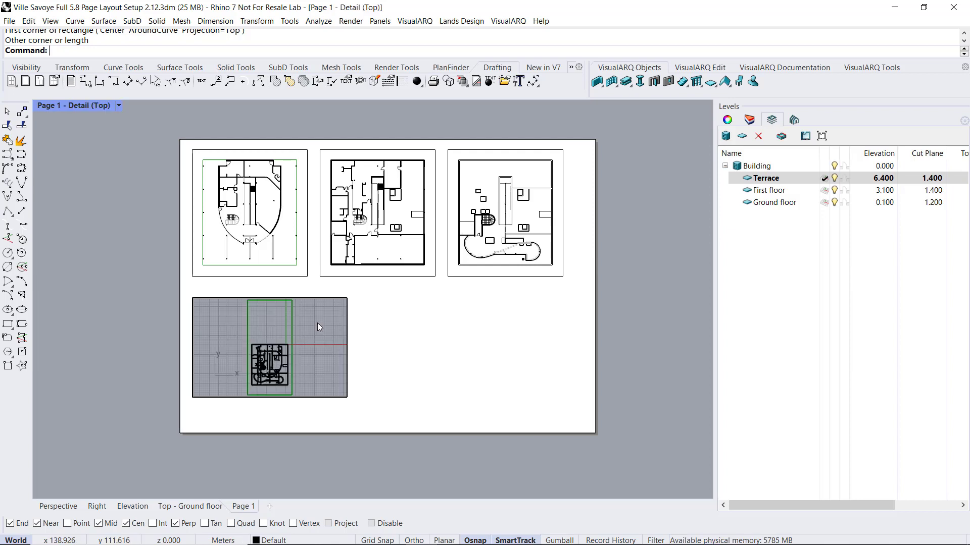
left_click(793, 120)
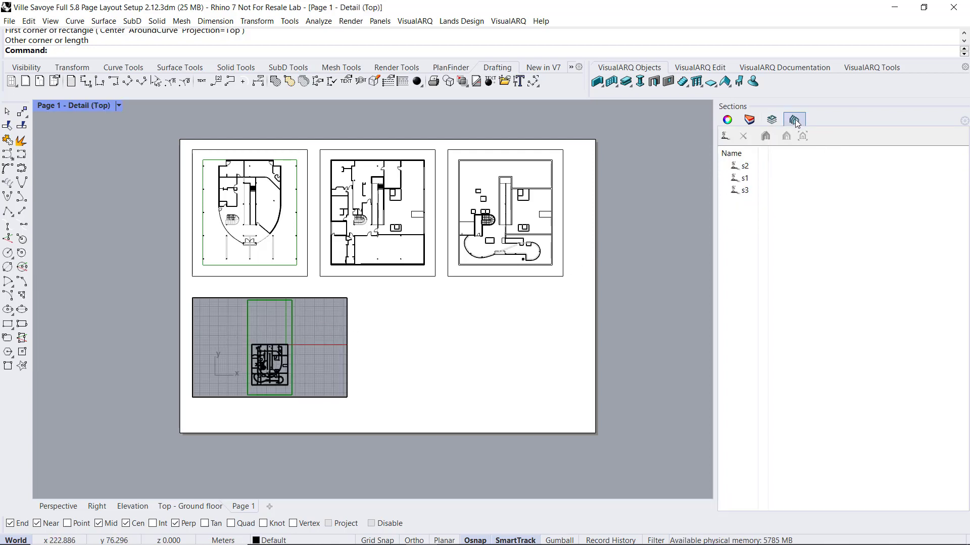
left_click(743, 178)
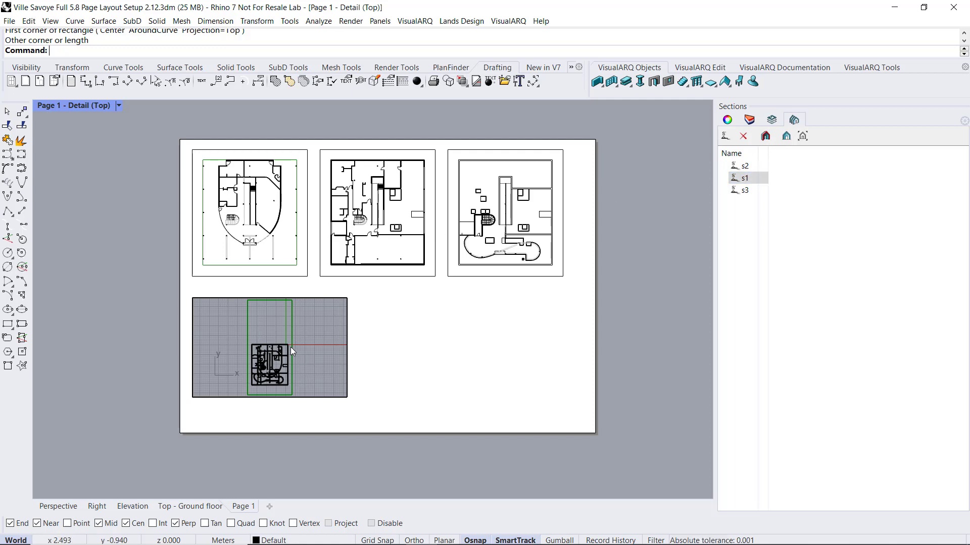
left_click(803, 136)
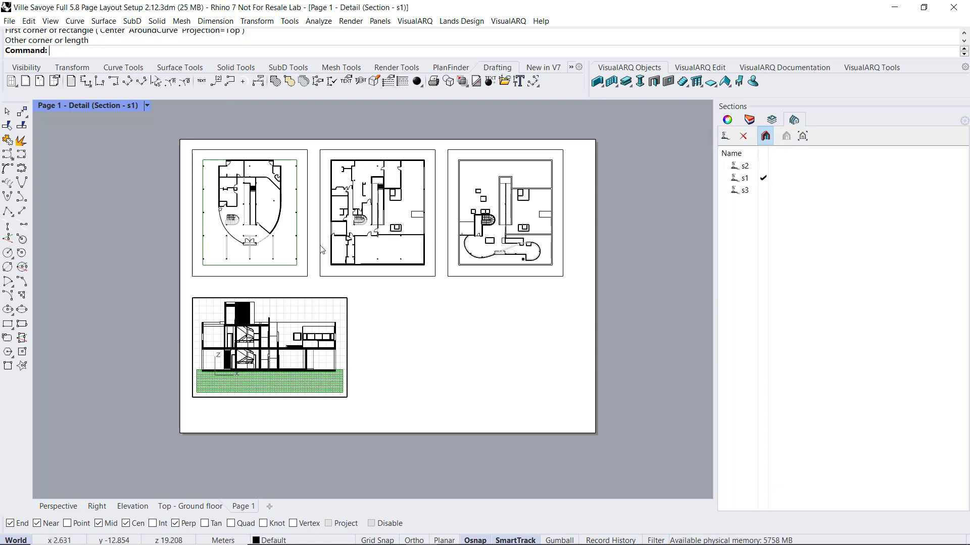
Switch the section detail to Hidden display and leave the detail.
left_click(148, 106)
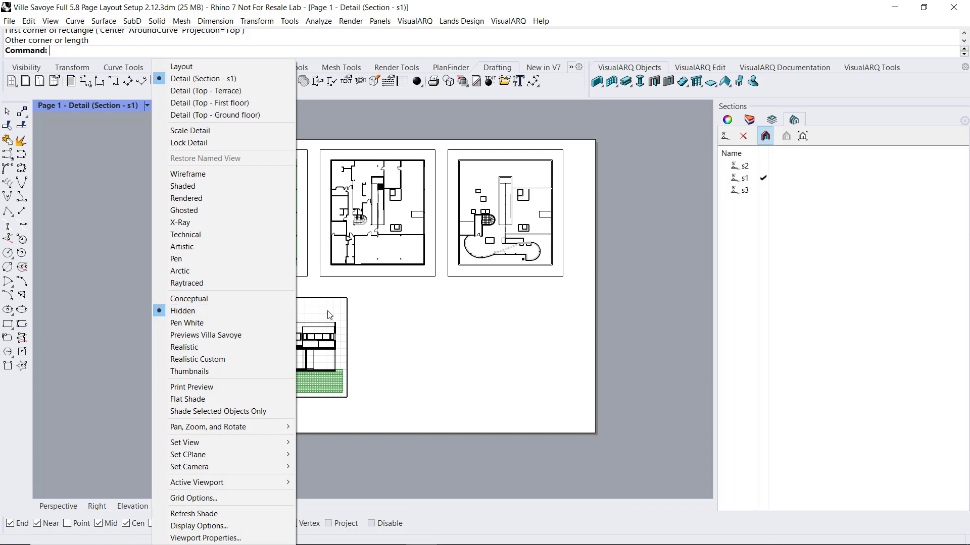
left_click(372, 320)
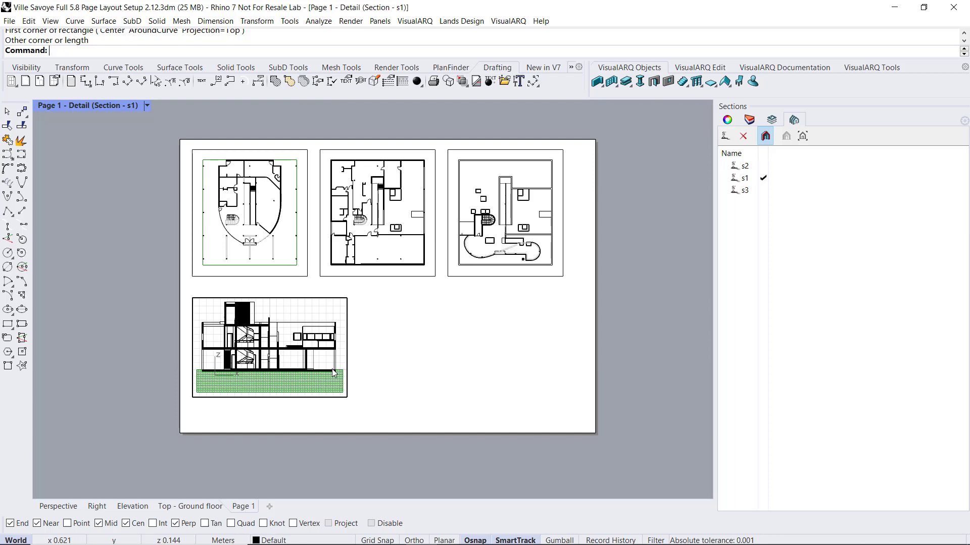
double_click(348, 316)
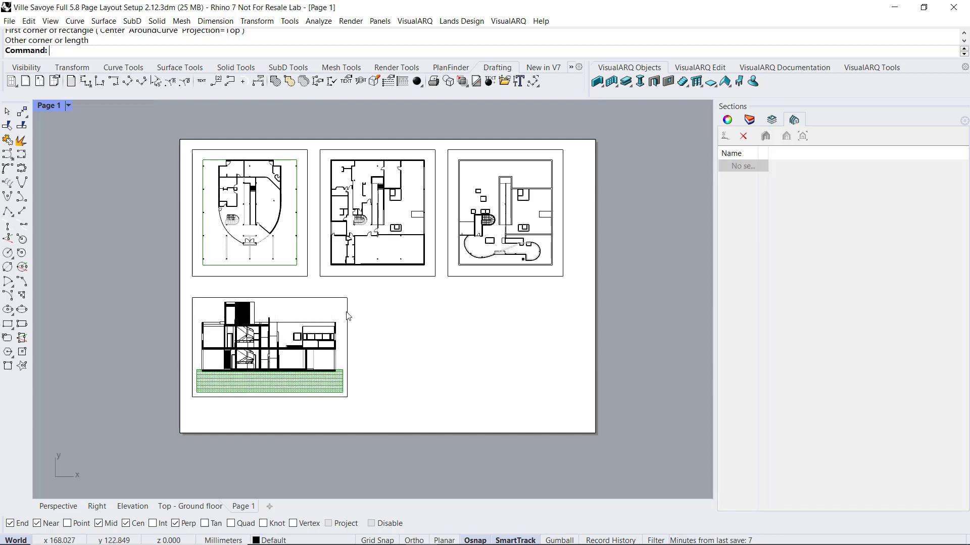
Set the section detail's model scale to 0.15 in Properties.
left_click(348, 311)
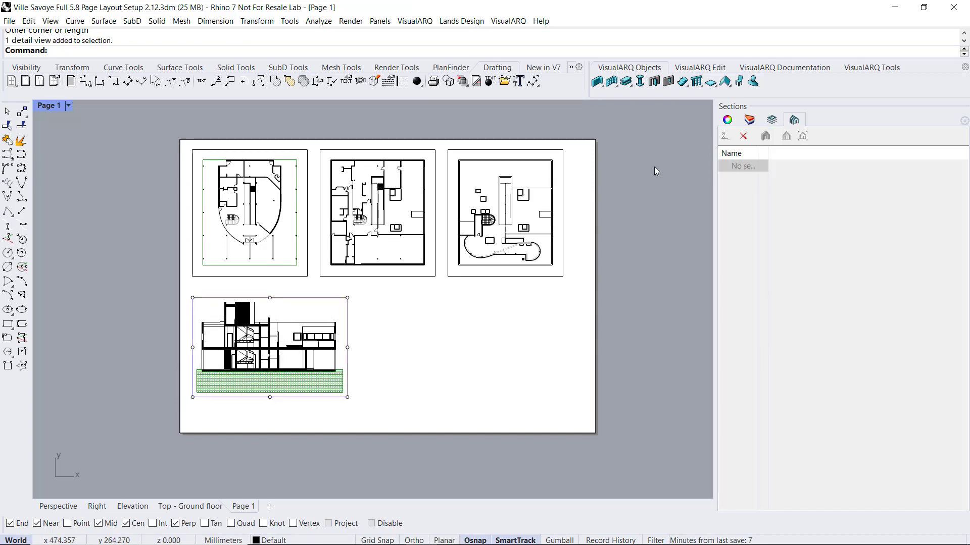
left_click(727, 120)
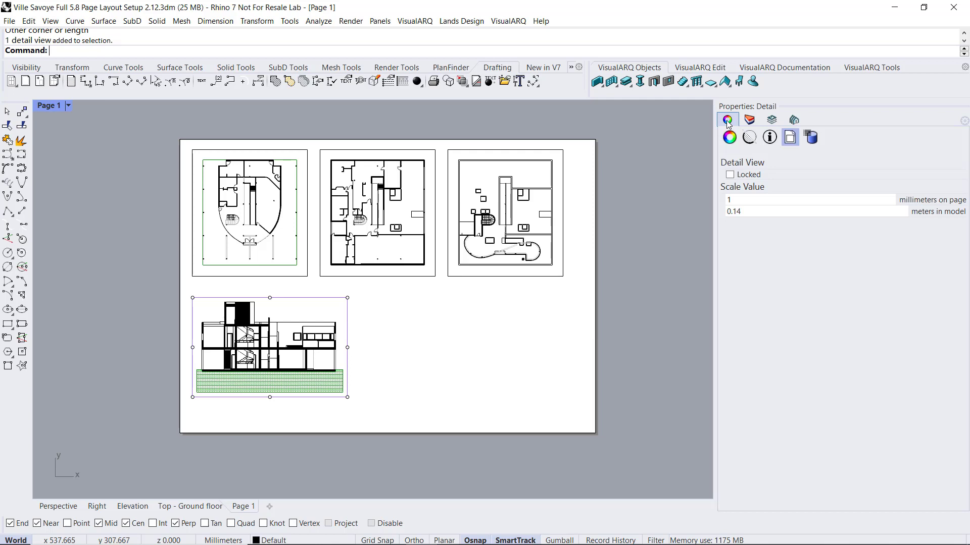
type("0.1")
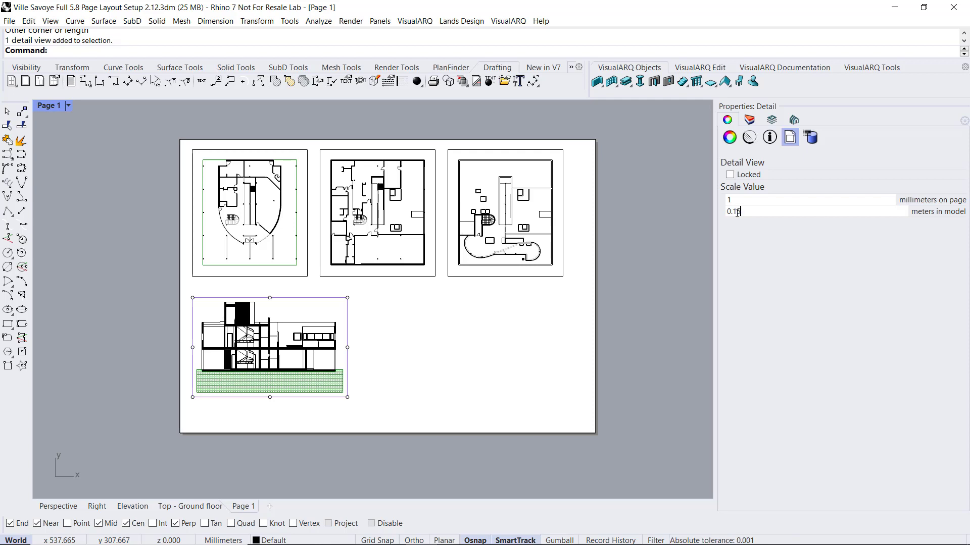
left_click(651, 273)
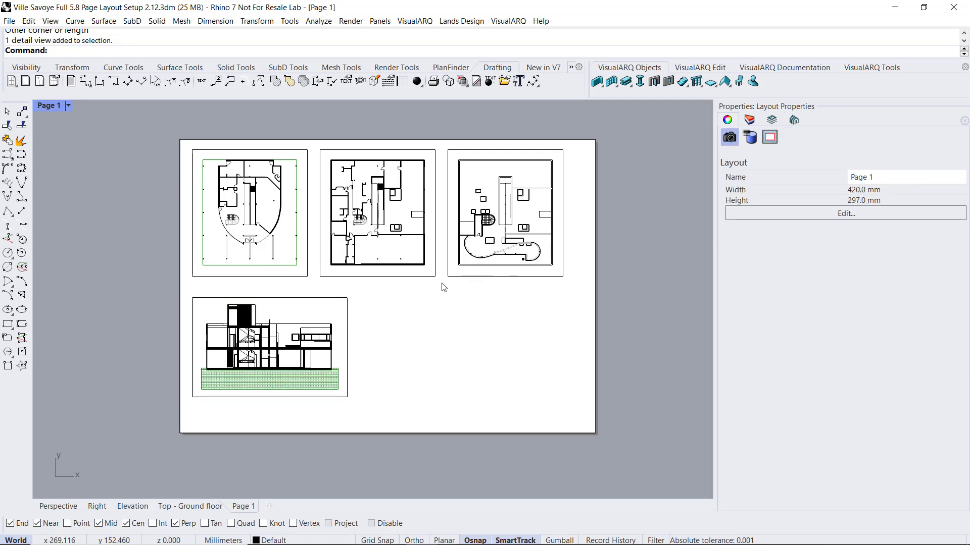
Copy the section detail to its right, using its lower-left corner as base point.
left_click(346, 309)
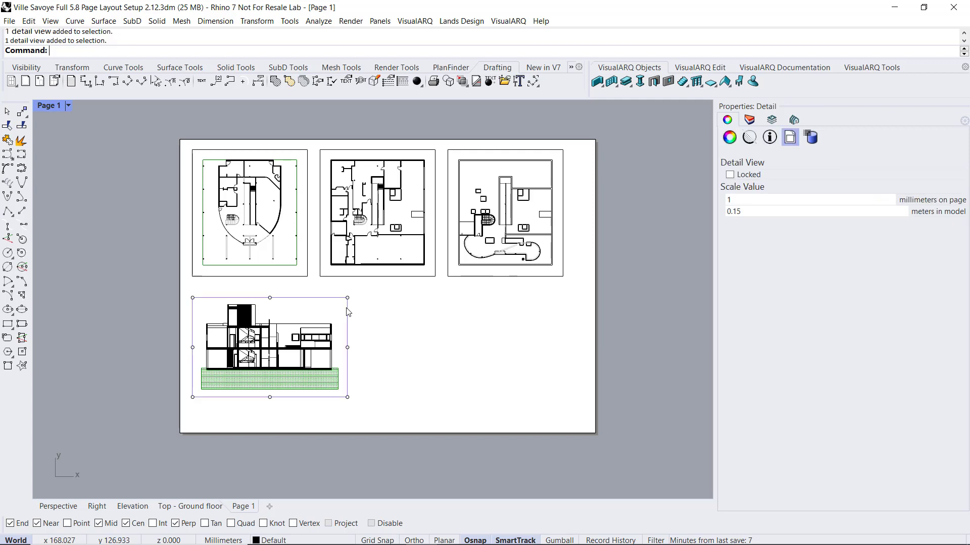
left_click(26, 67)
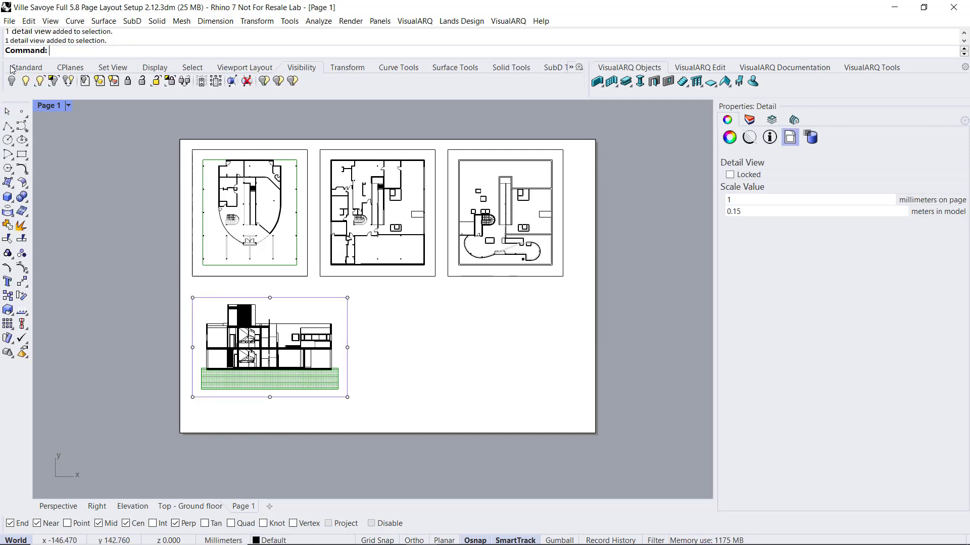
left_click(7, 296)
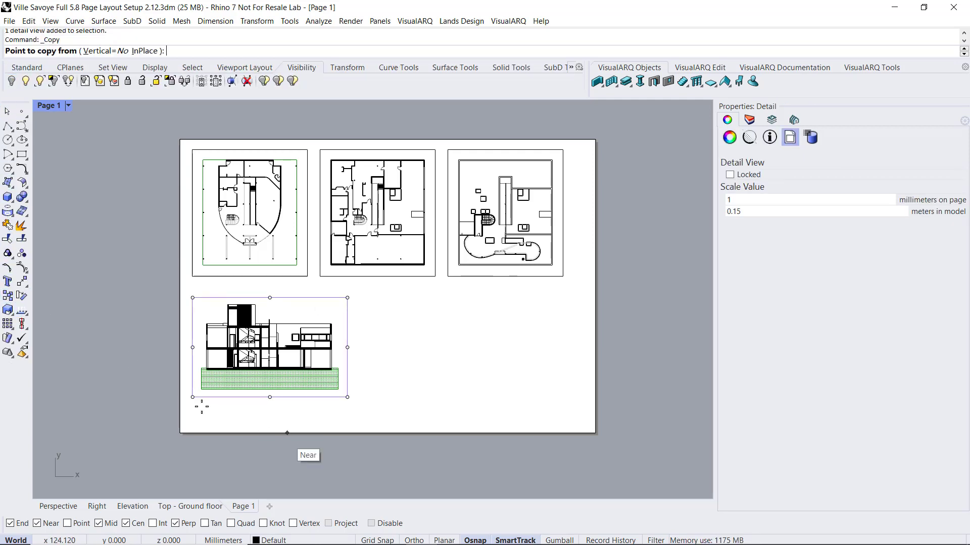
left_click(193, 397)
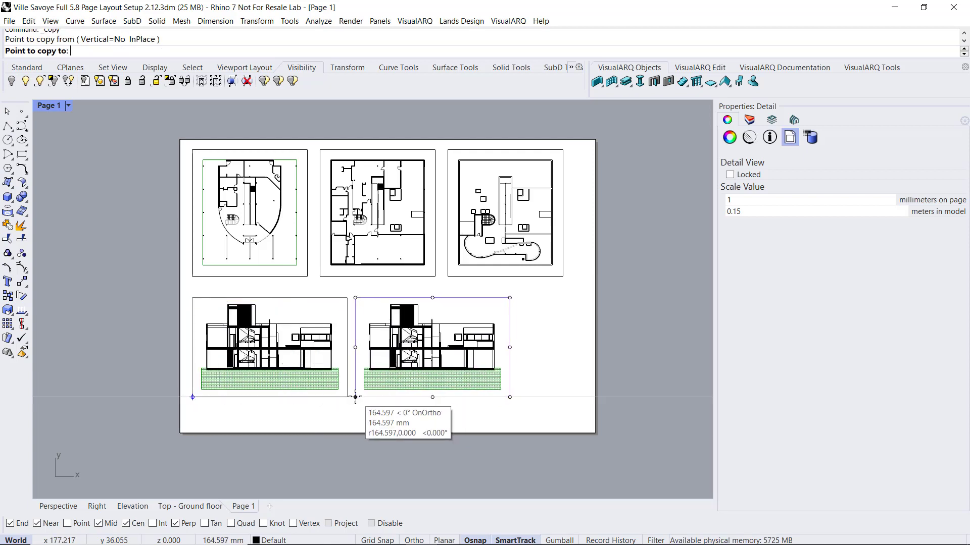
left_click(356, 398)
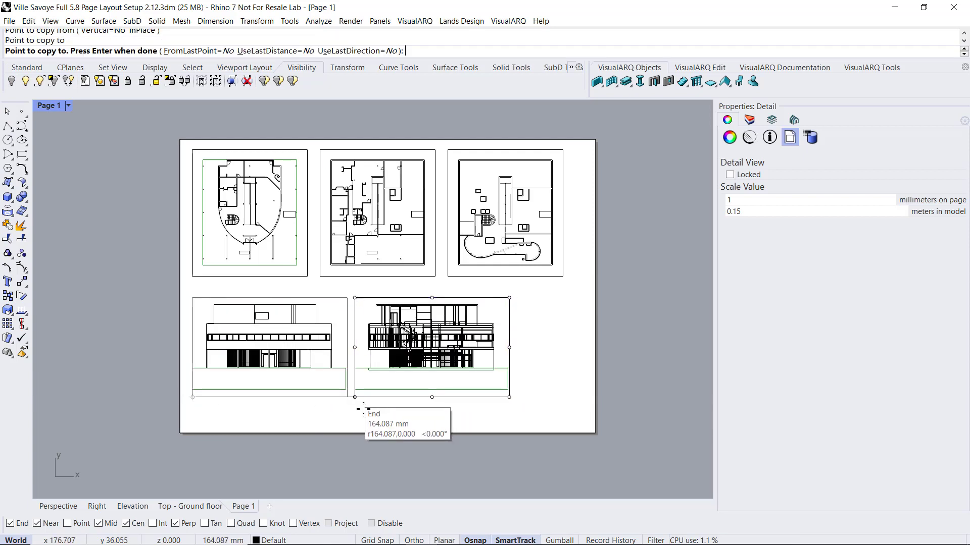
key("Return")
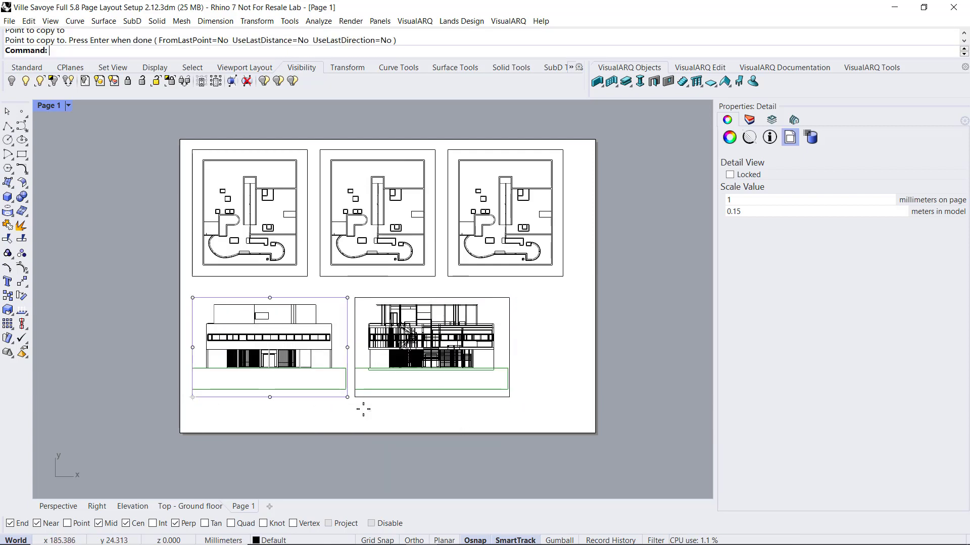
Show VisualARQ section s2 in the copied detail.
double_click(386, 387)
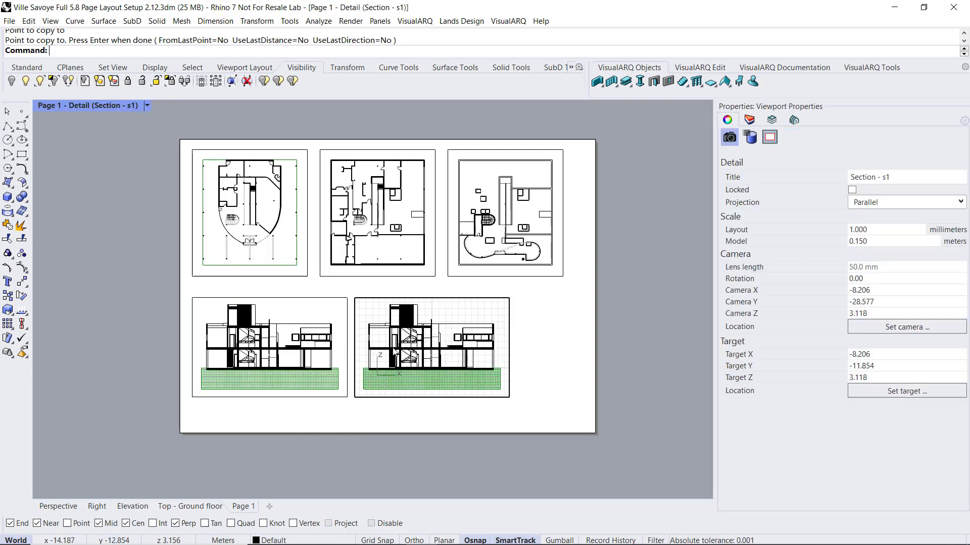
left_click(793, 119)
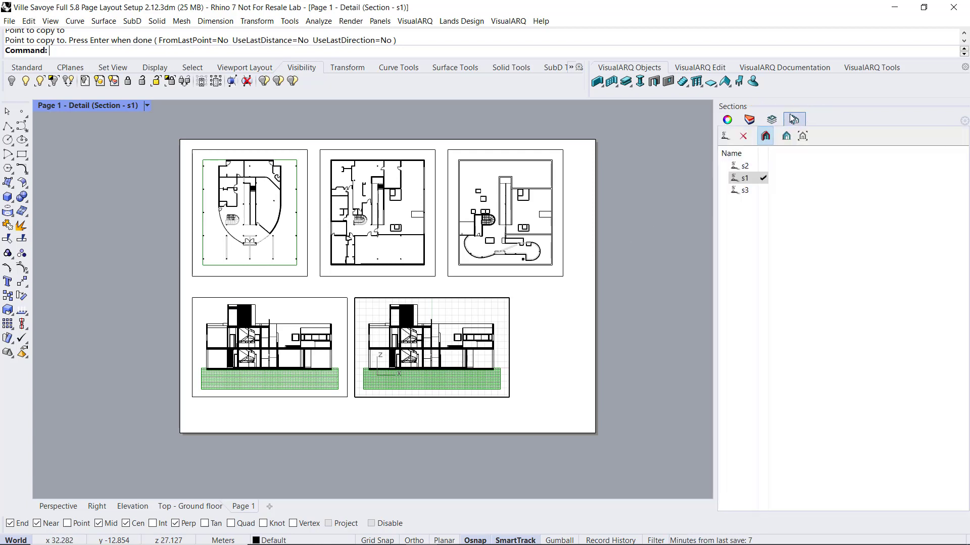
left_click(751, 165)
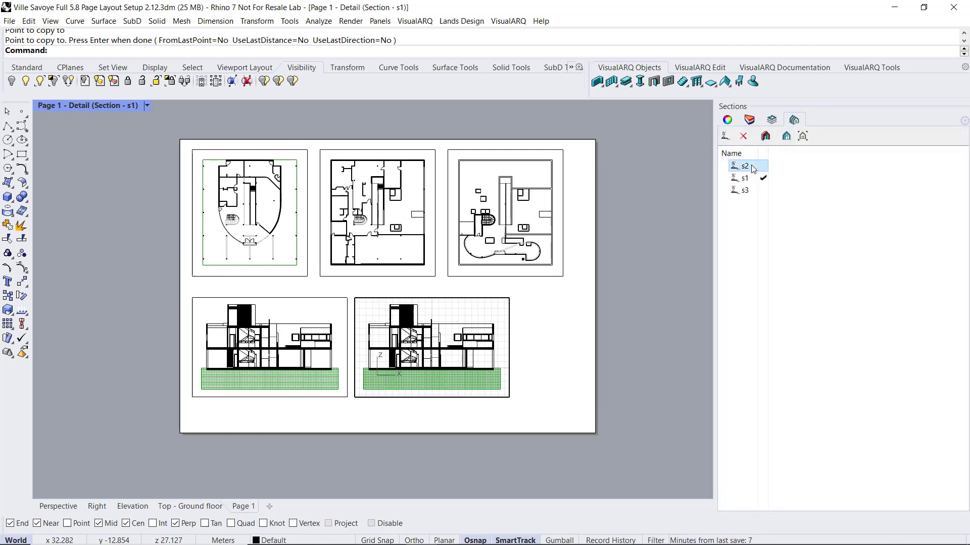
left_click(802, 137)
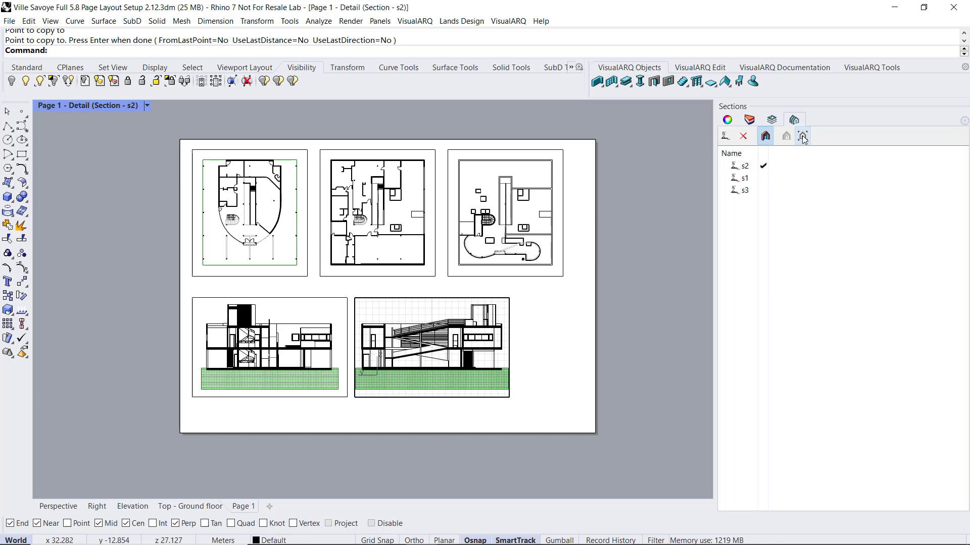
Exit the detail and confirm the right section's 1:150 scale in Properties.
double_click(522, 295)
left_click(512, 305)
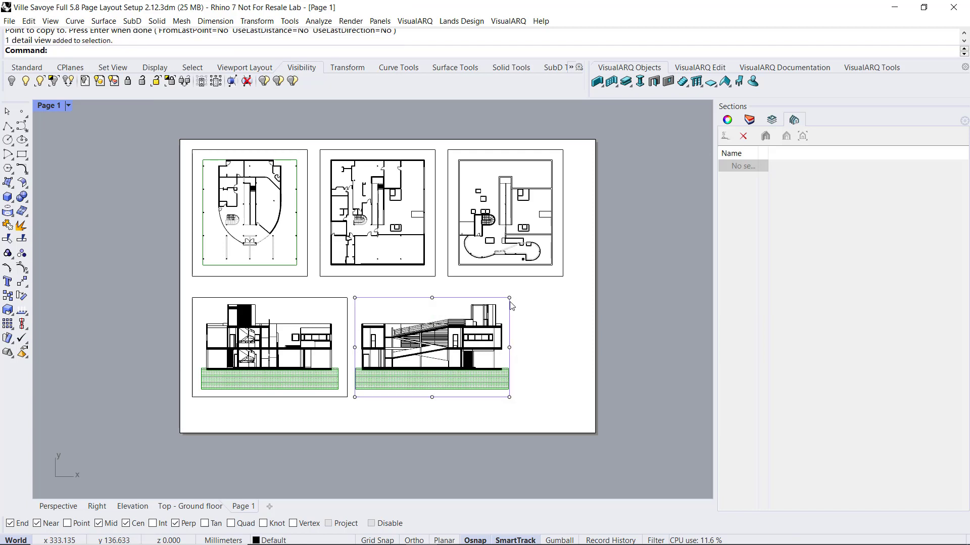
left_click(727, 121)
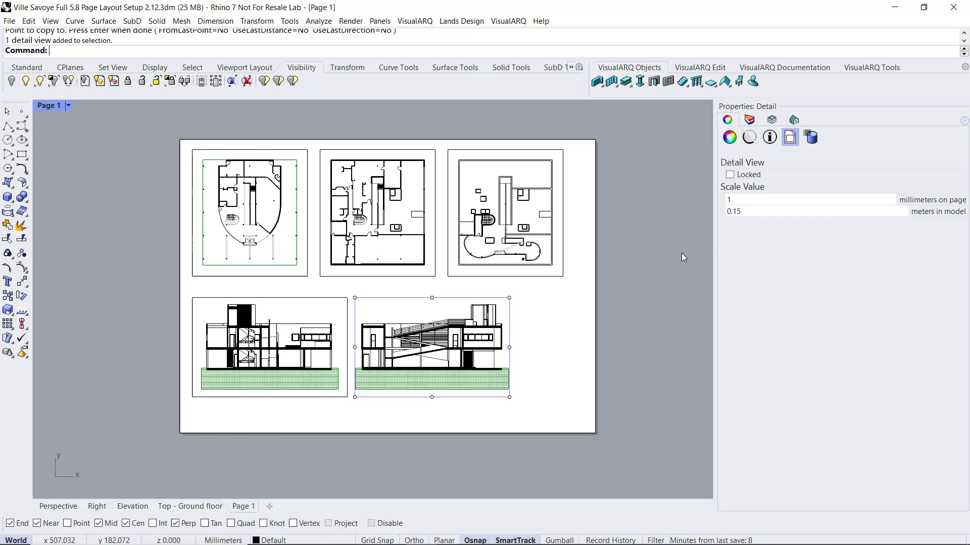
left_click(665, 275)
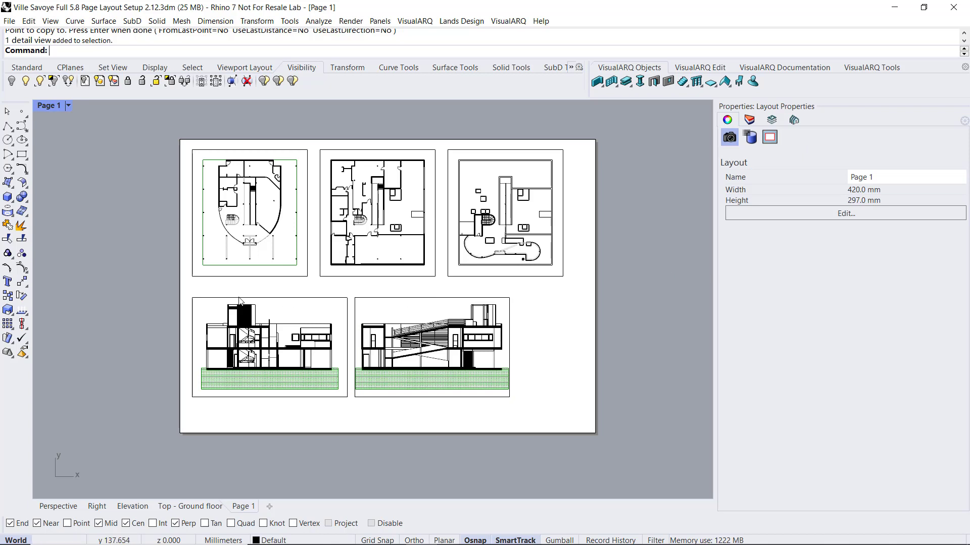
Create a 'Ground F. 1:200' text with height 5 using the Drafting Text tool.
left_click(571, 67)
left_click(607, 274)
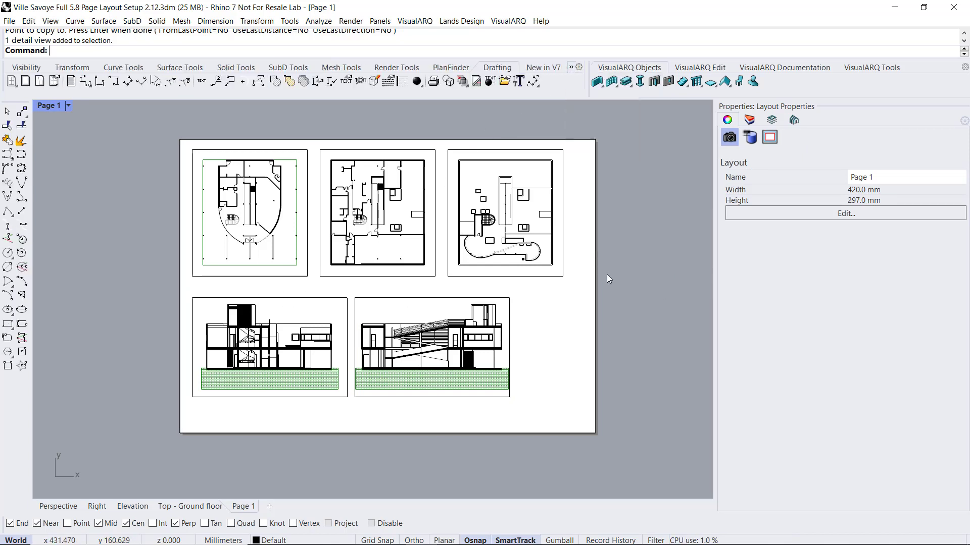
left_click(201, 82)
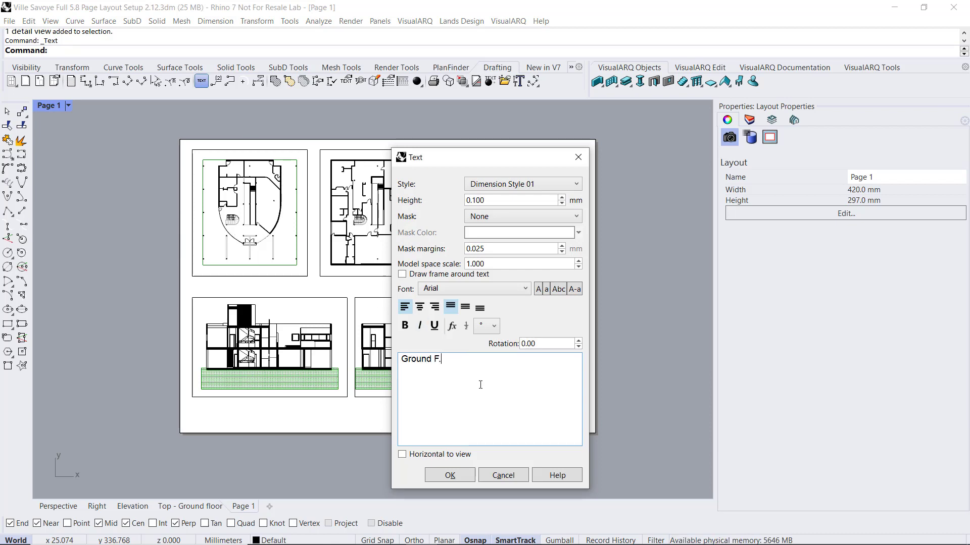
type("1:200")
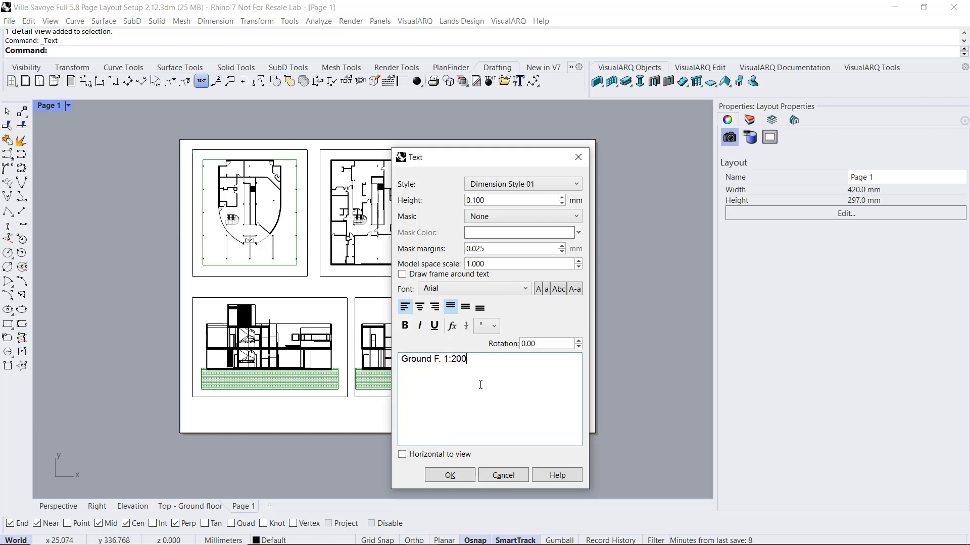
left_click_drag(500, 200, 416, 203)
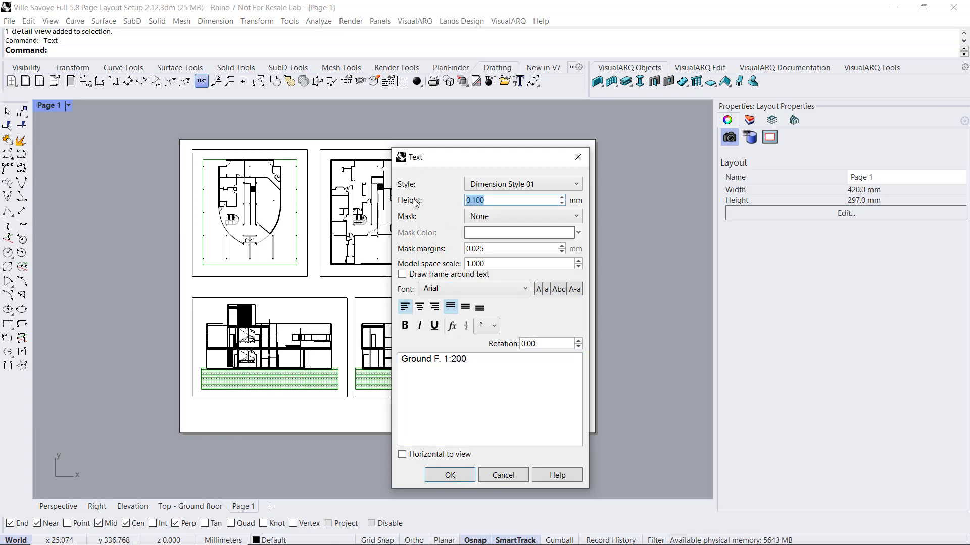
type("5")
left_click(450, 475)
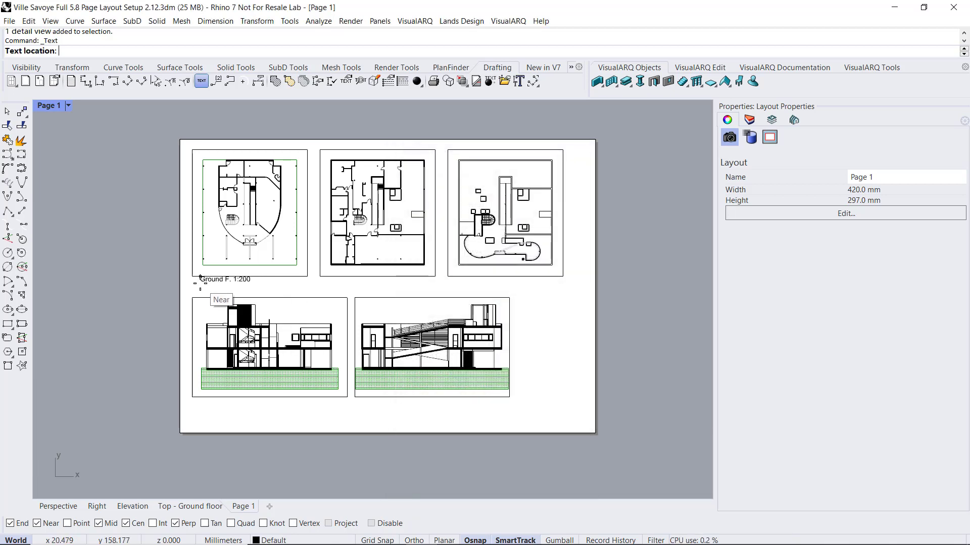
Place the title under the ground-floor plan and nudge it slightly down with the gumball.
scroll(204, 281, "up", 4)
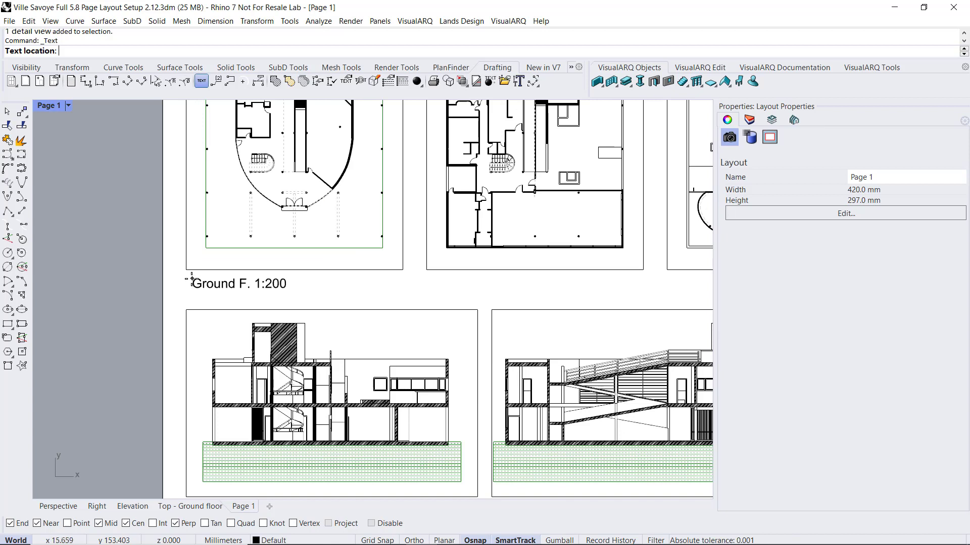
left_click(187, 271)
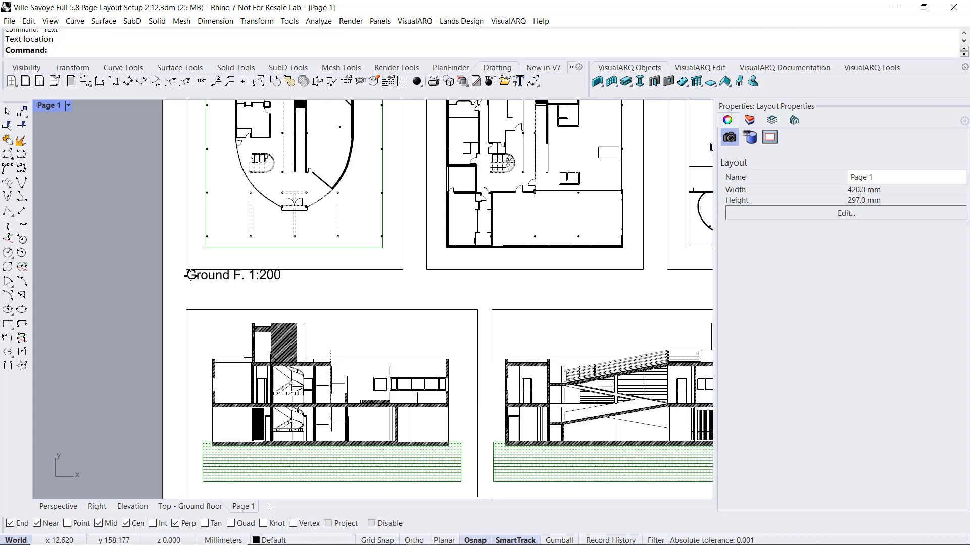
left_click(231, 277)
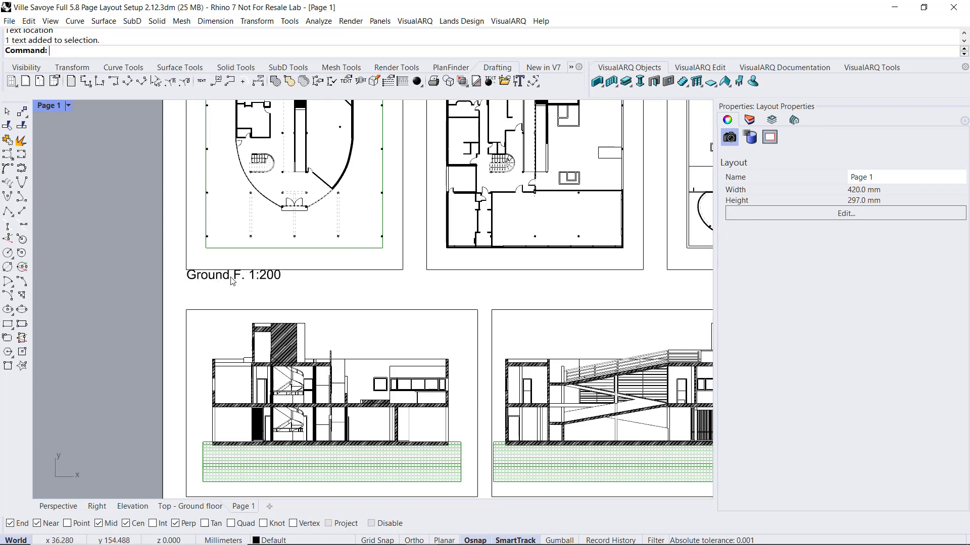
left_click(559, 541)
left_click_drag(252, 275, 258, 279)
key("Escape")
Copy the 'Ground F. 1:200' title beneath the remaining plans and both section details.
left_click(257, 286)
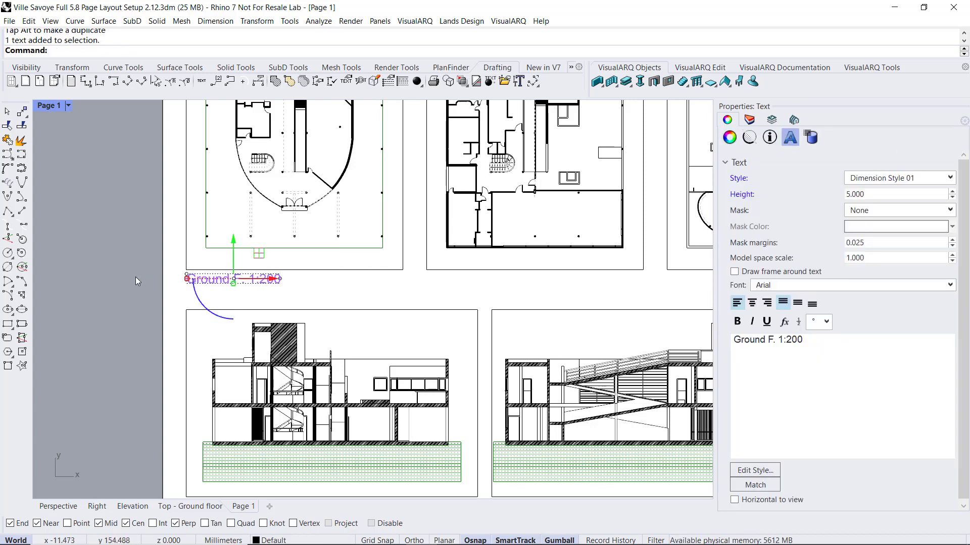
left_click(26, 67)
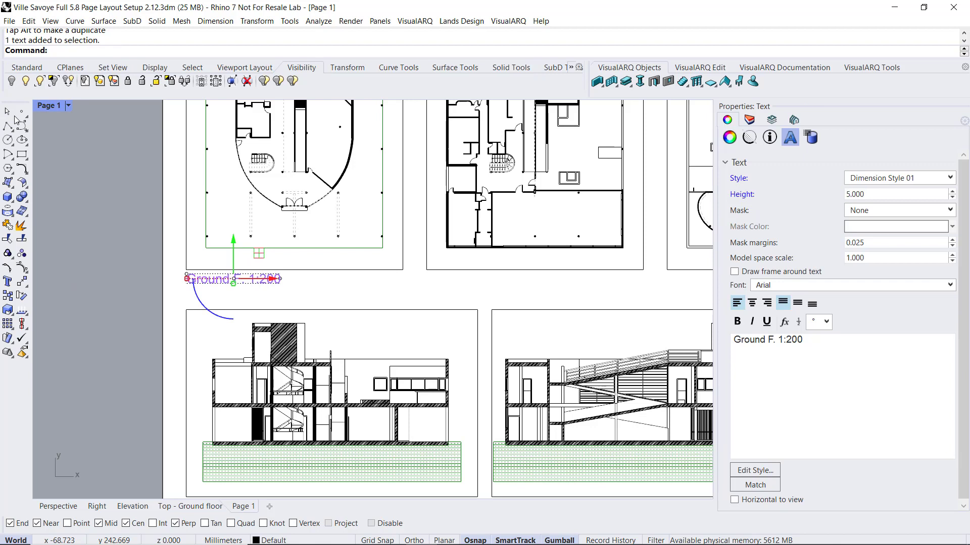
left_click(8, 296)
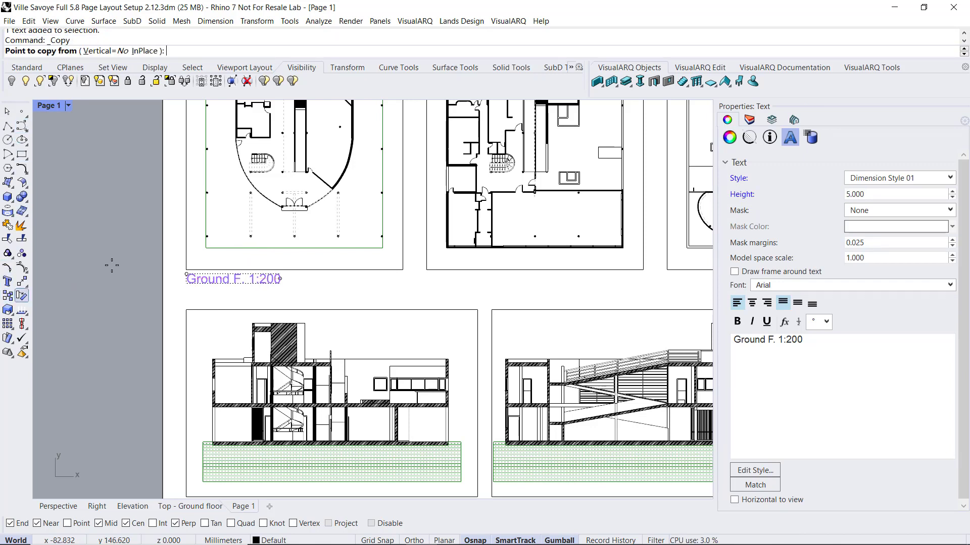
left_click(184, 264)
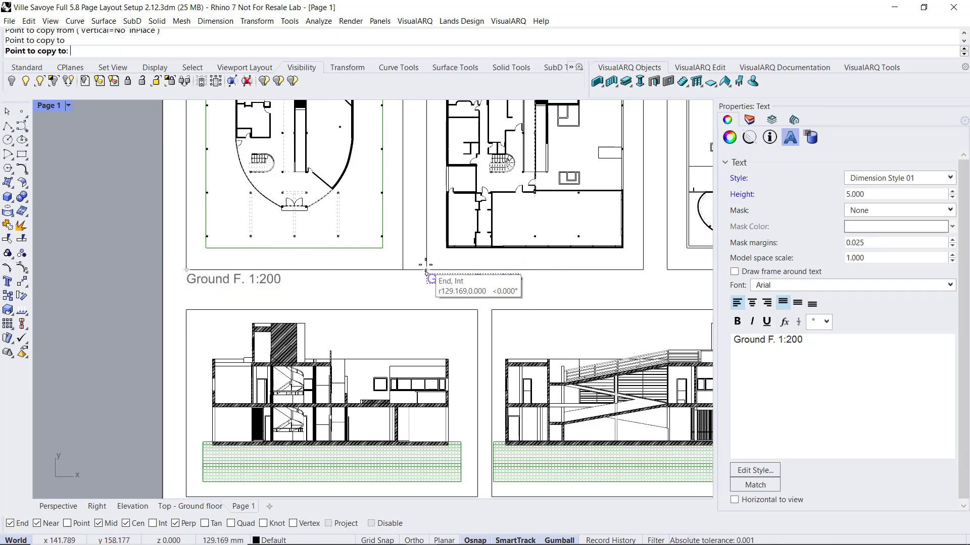
scroll(419, 266, "down", 3)
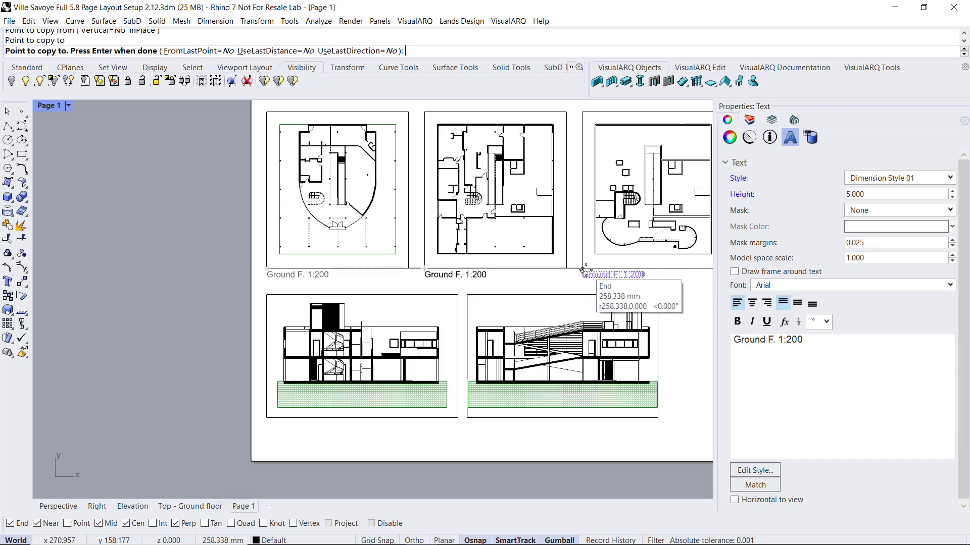
left_click(582, 268)
left_click(266, 417)
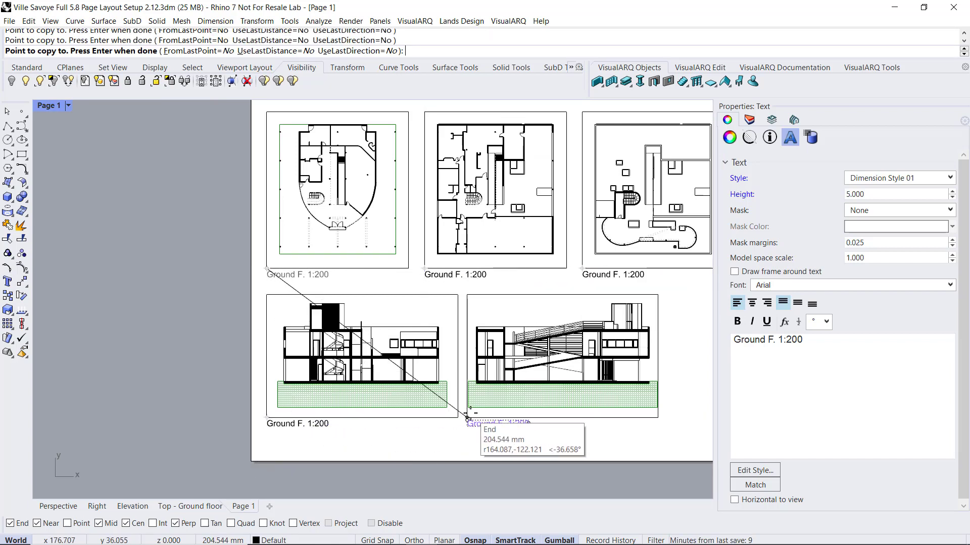
left_click(467, 418)
key("Return")
Rename the middle and third plan captions to '1st F. 1:200' and 'Terrace 1:200'.
left_click(447, 278)
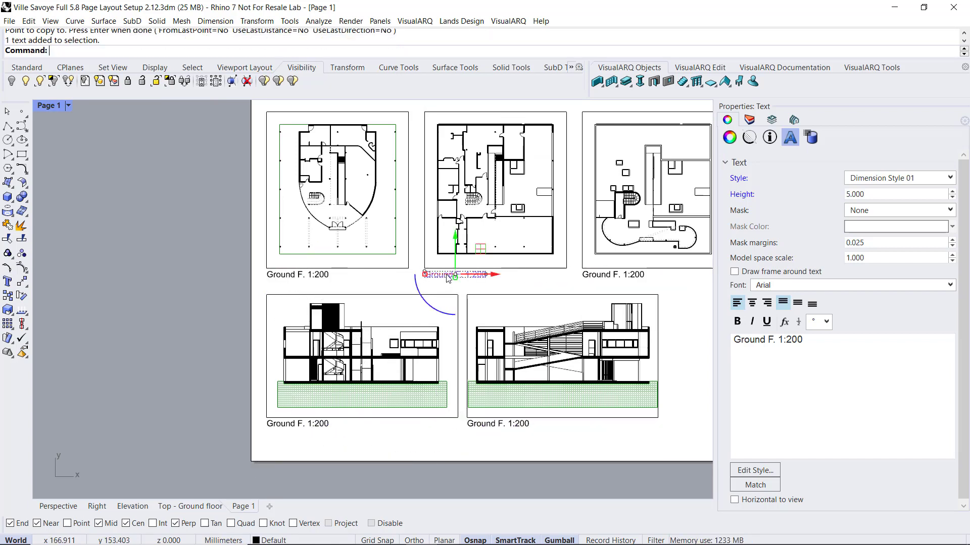
double_click(749, 340)
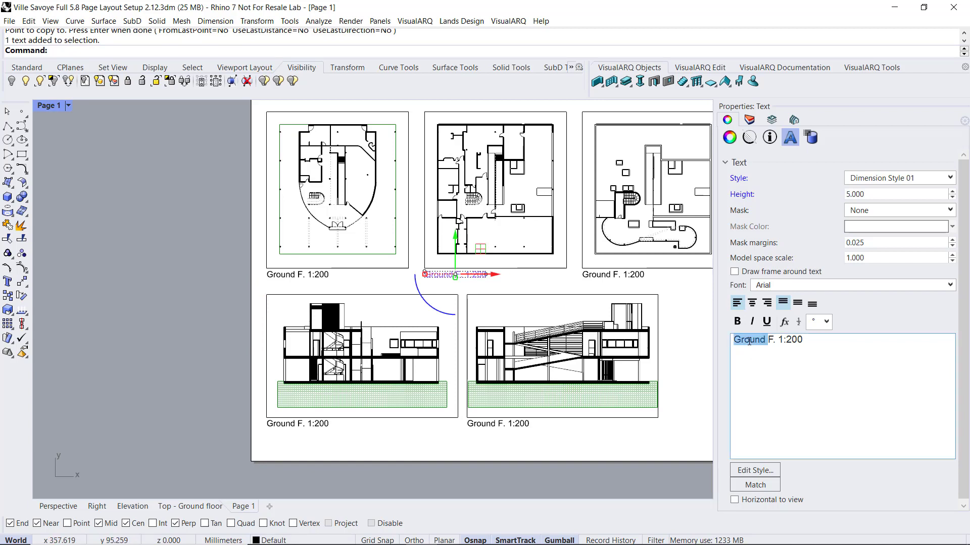
type("1S")
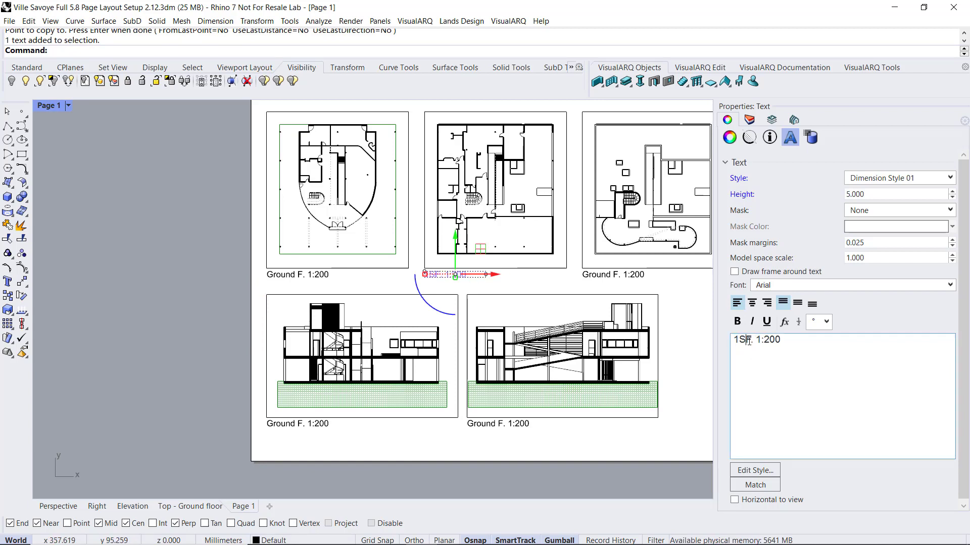
key("BackSpace")
type("st")
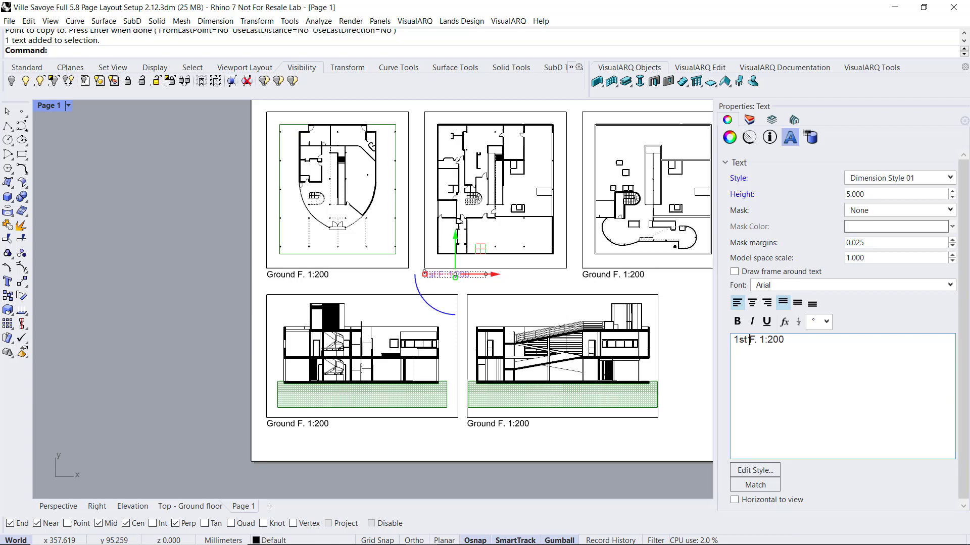
left_click(612, 274)
left_click(767, 340)
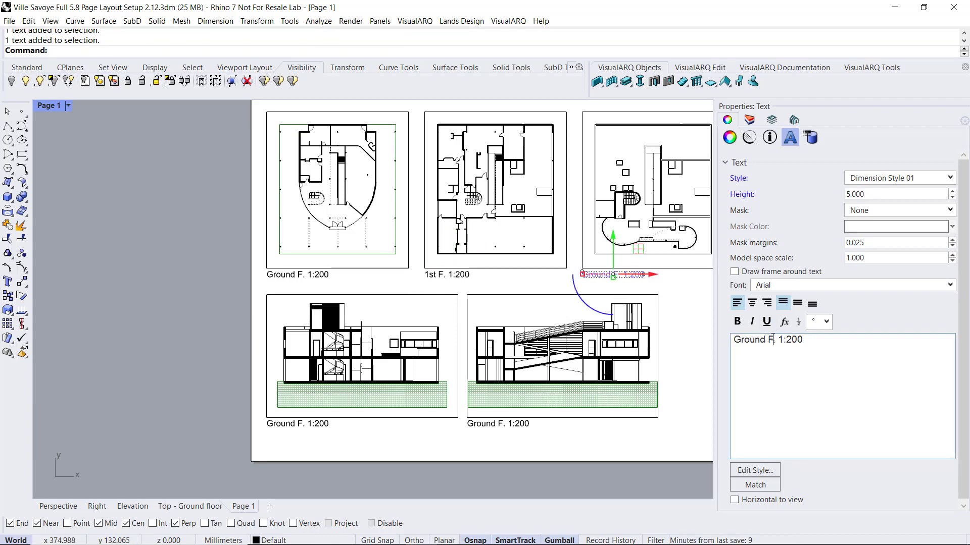
left_click_drag(772, 340, 699, 348)
key("BackSpace")
type("rrace")
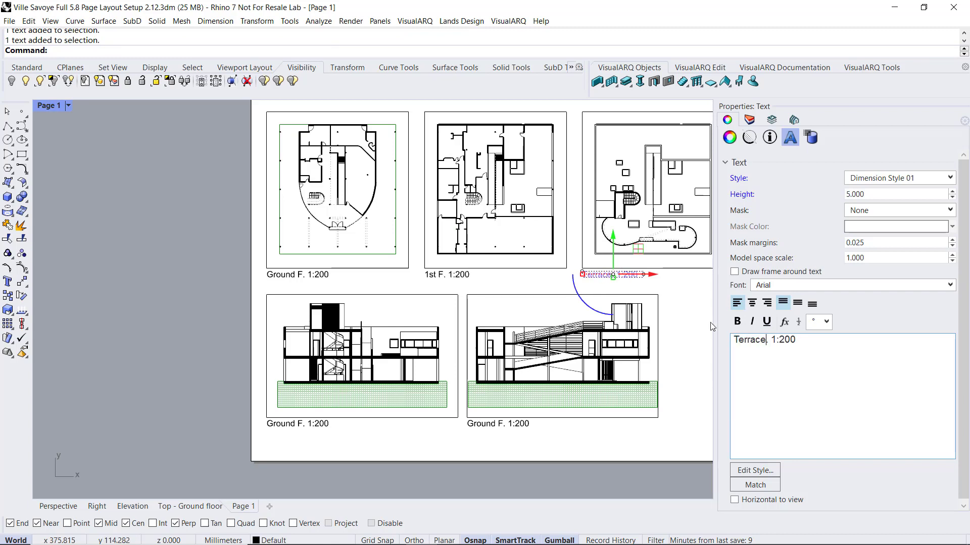
Rename the section captions to 'S1. 1:150' and 'S2. 1:150'.
left_click(291, 427)
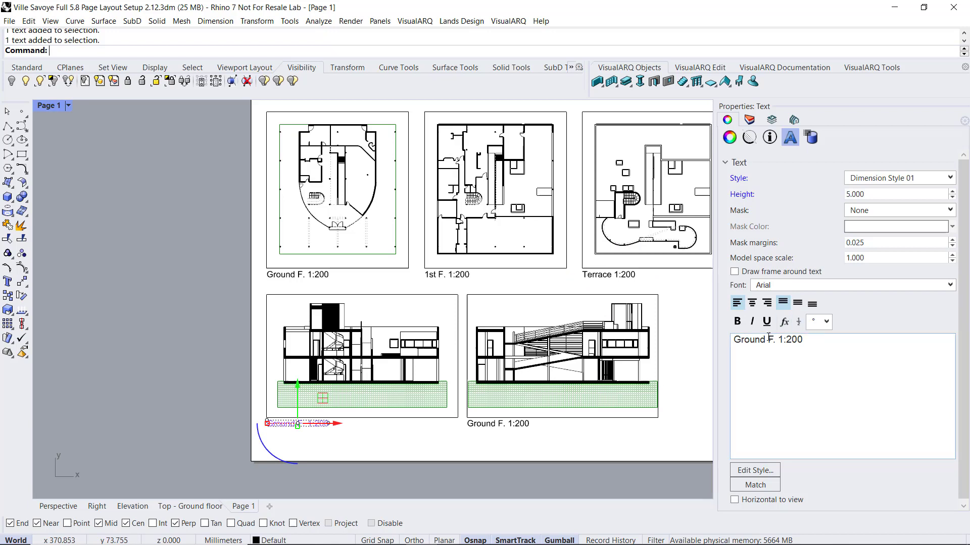
left_click_drag(771, 339, 733, 339)
type("S1. ")
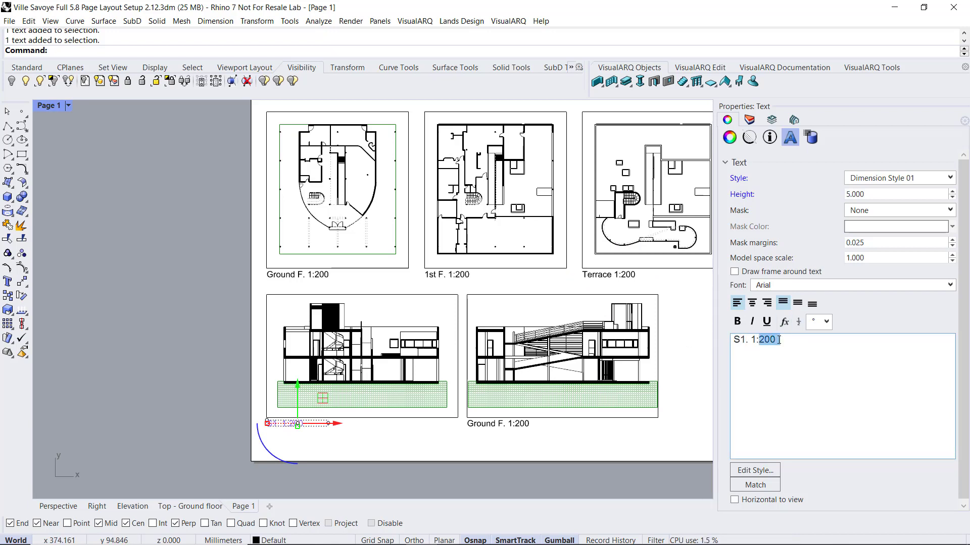
type("1:150")
left_click(499, 423)
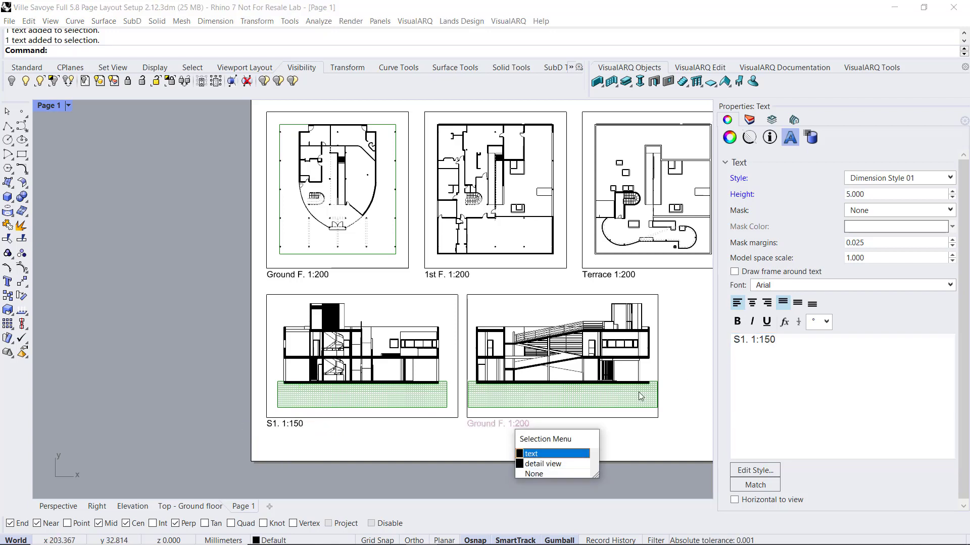
left_click(536, 453)
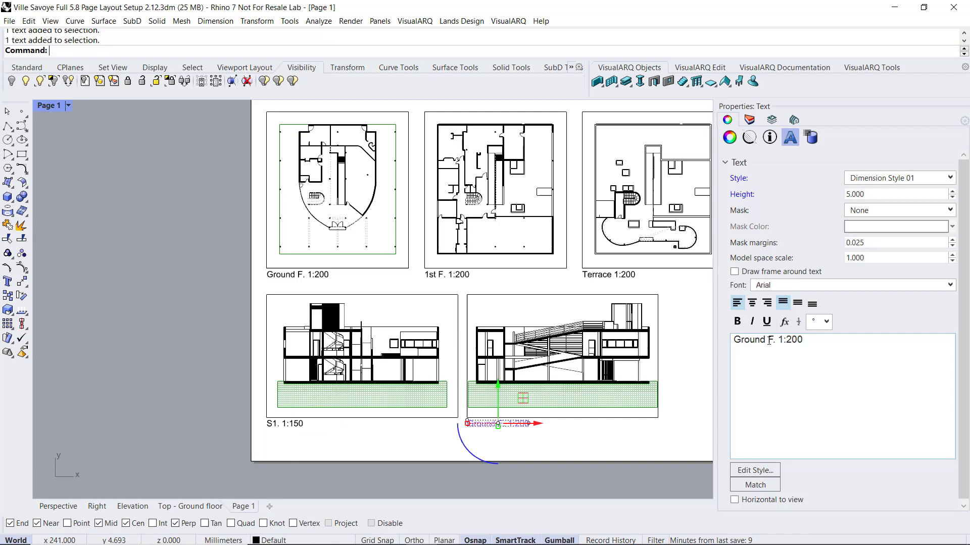
left_click_drag(776, 340, 732, 340)
type("S2.")
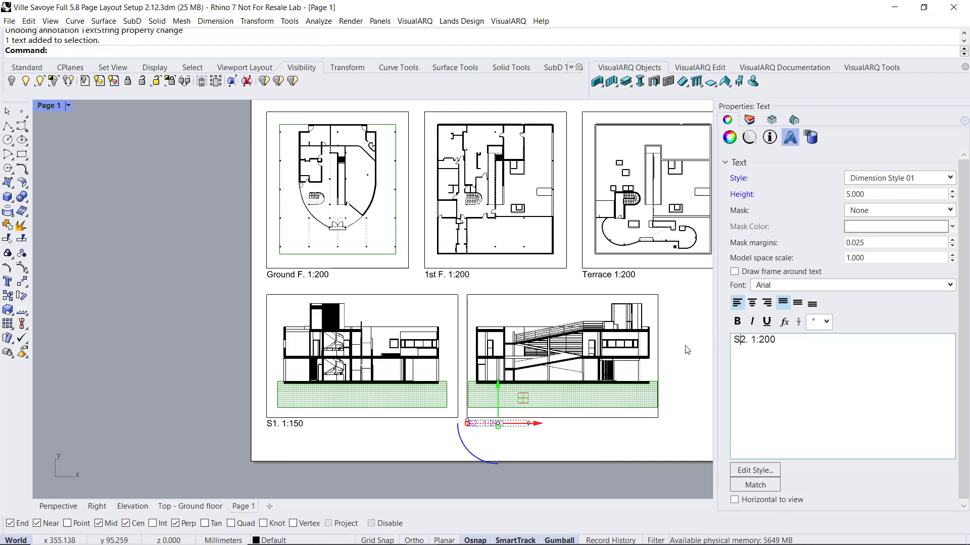
left_click_drag(762, 341, 781, 340)
type("15")
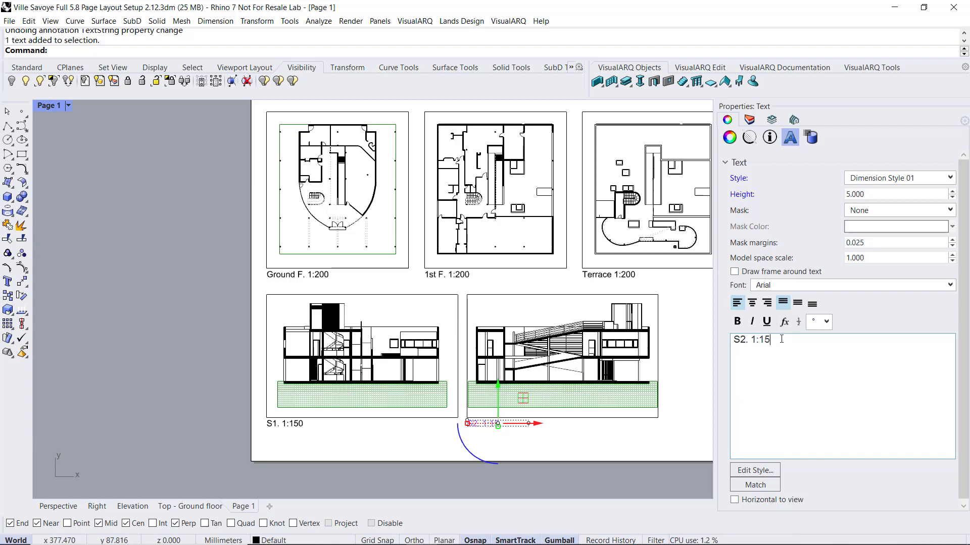
left_click(599, 444)
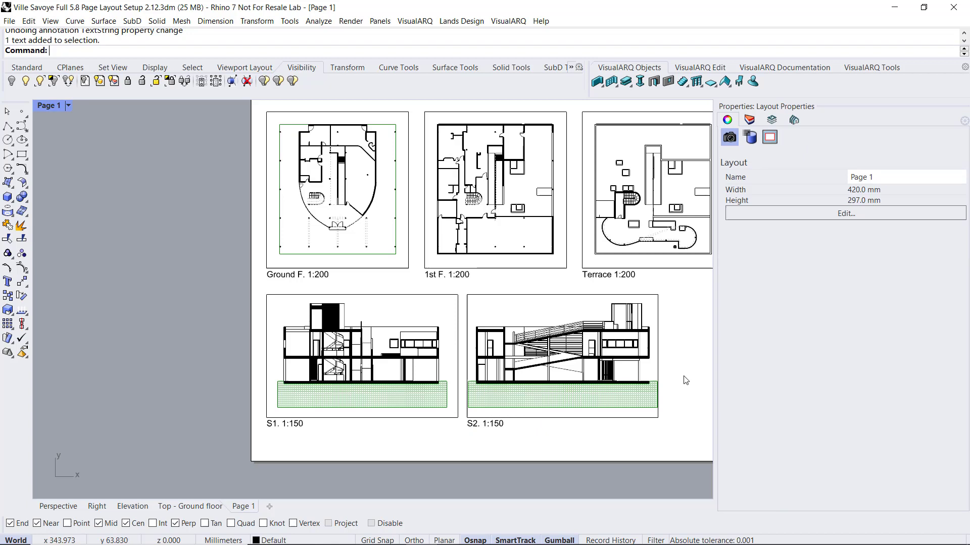
Pan the page left to review the five titled details.
right_click_drag(707, 374, 639, 385)
right_click_drag(543, 302, 498, 301)
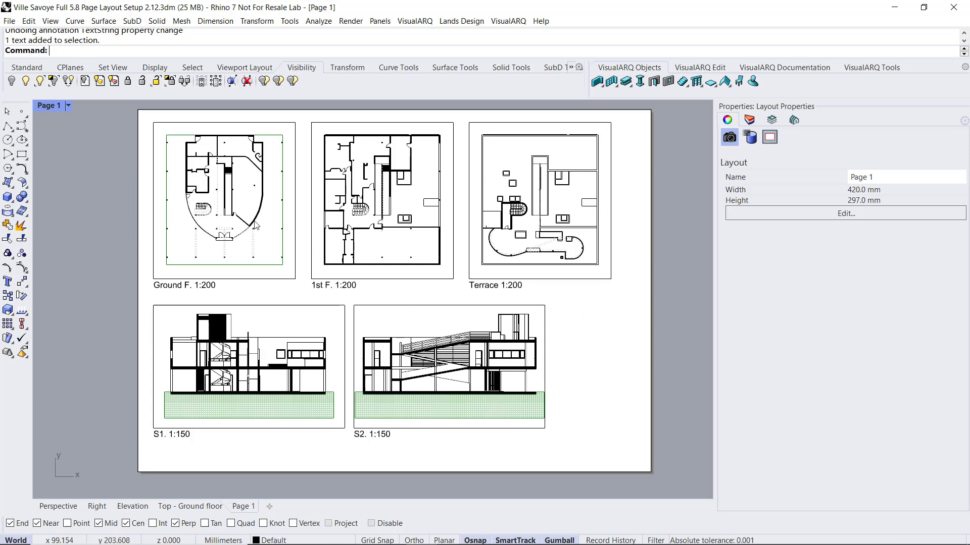
Draw a tall corner-to-corner rectangle frame to the right of the S2 section.
left_click(22, 155)
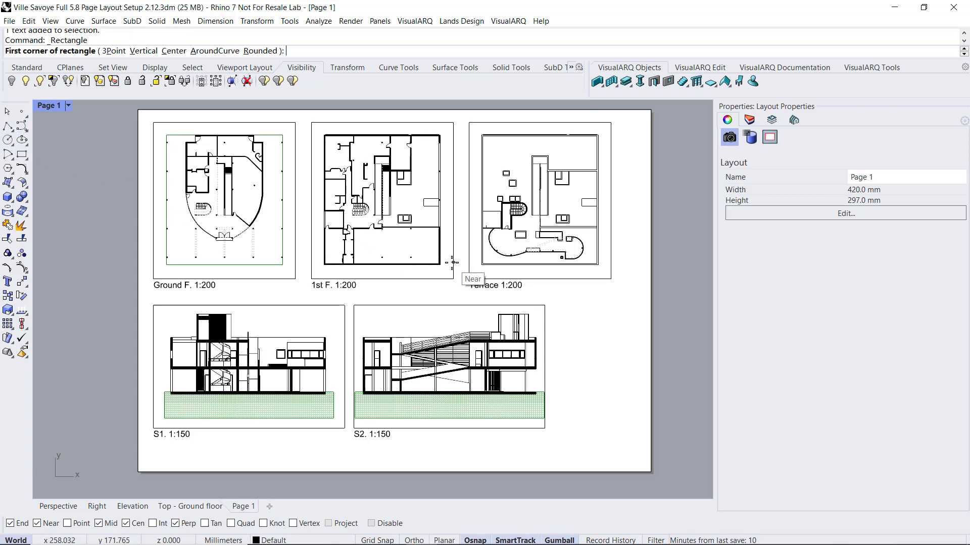
left_click(556, 305)
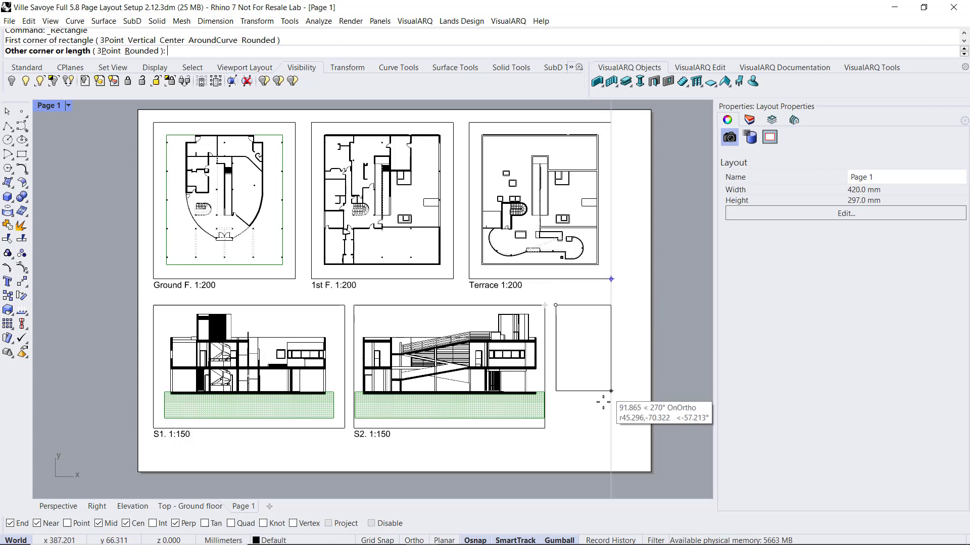
left_click(610, 429)
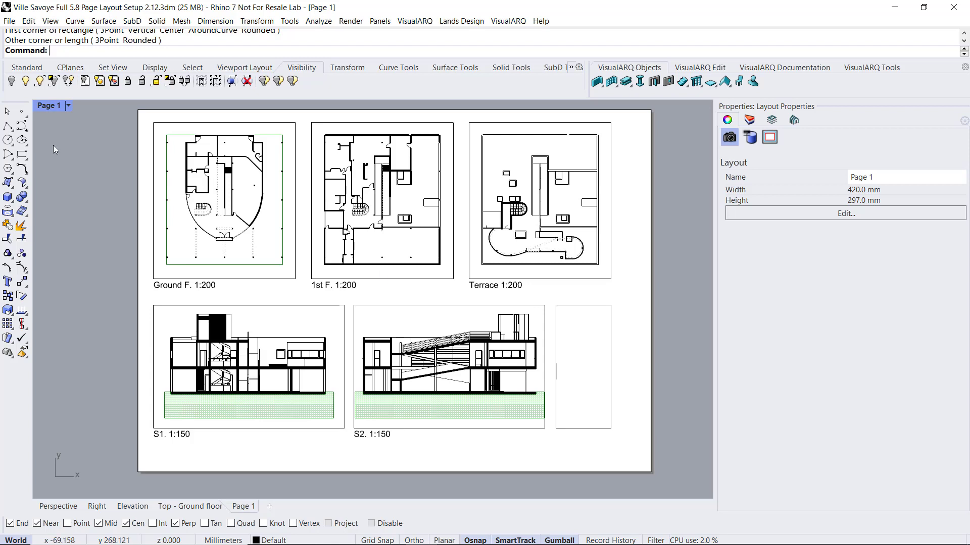
Subdivide the frame with three inner rectangles snapped to its midpoints and centre.
left_click(25, 154)
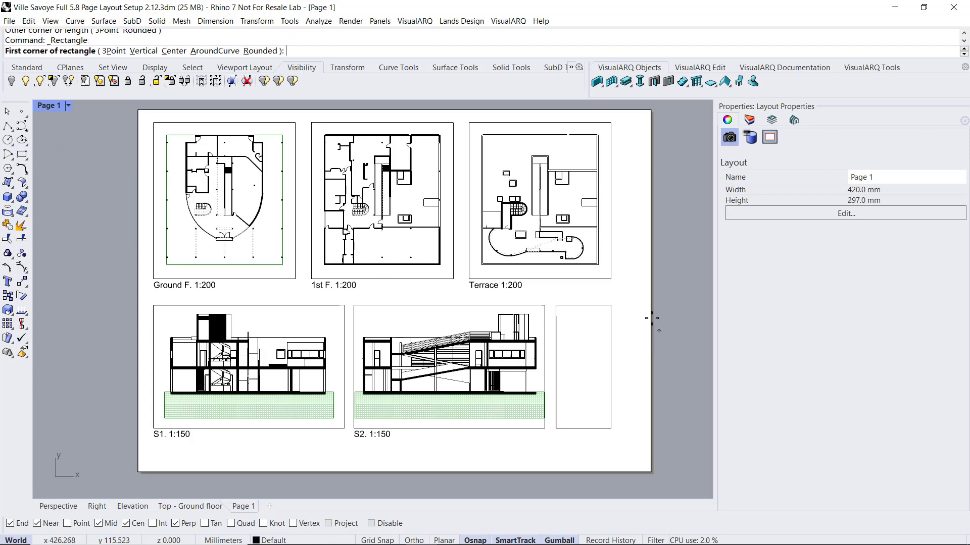
left_click(583, 306)
left_click(611, 367)
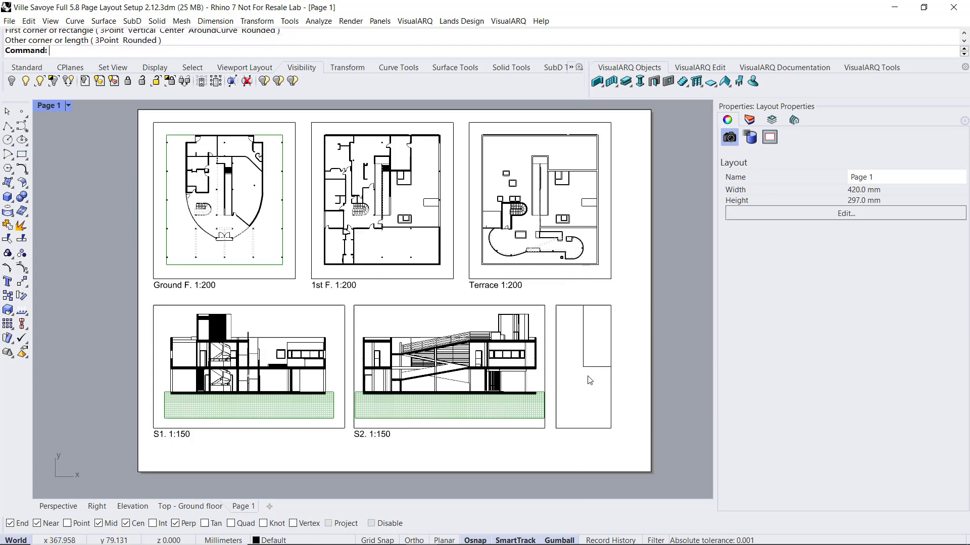
key("Return")
left_click(583, 367)
left_click(556, 429)
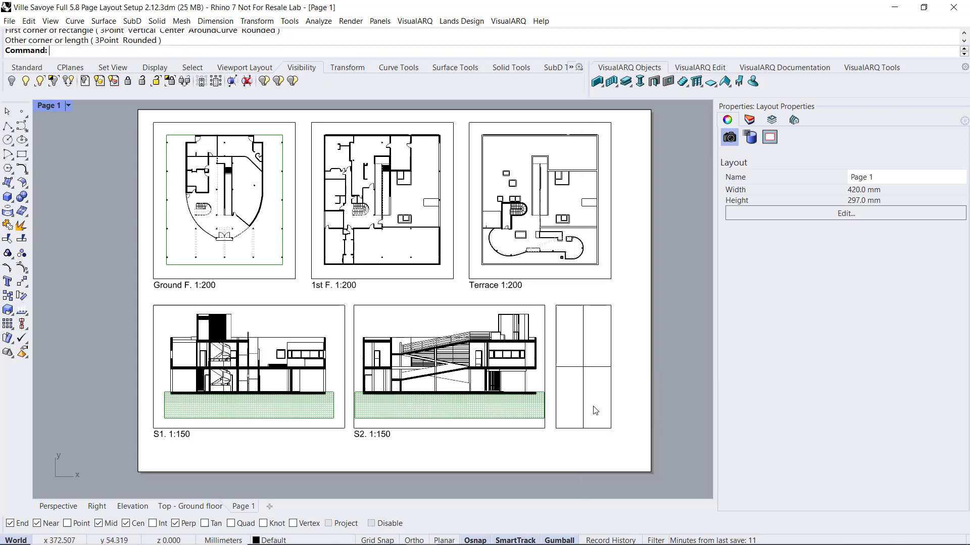
key("Return")
left_click(584, 367)
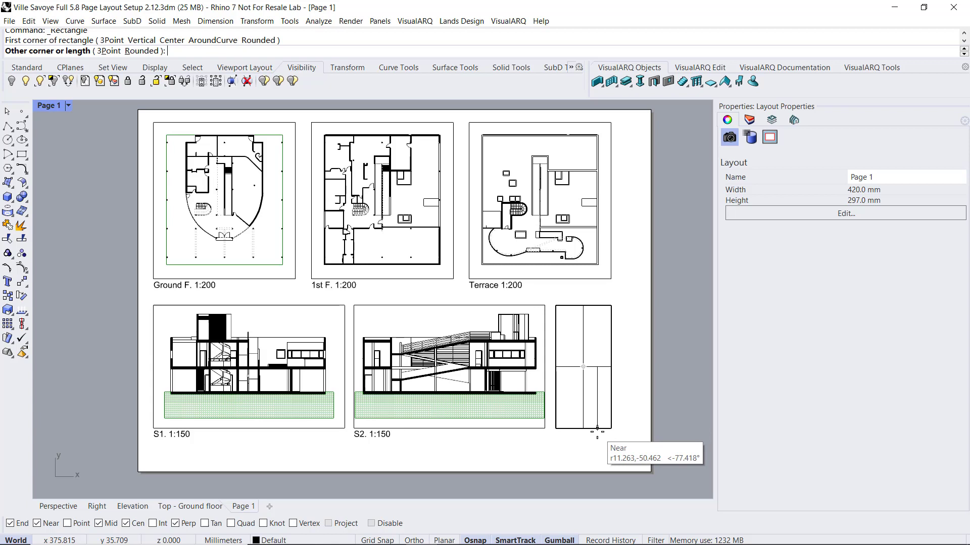
left_click(598, 429)
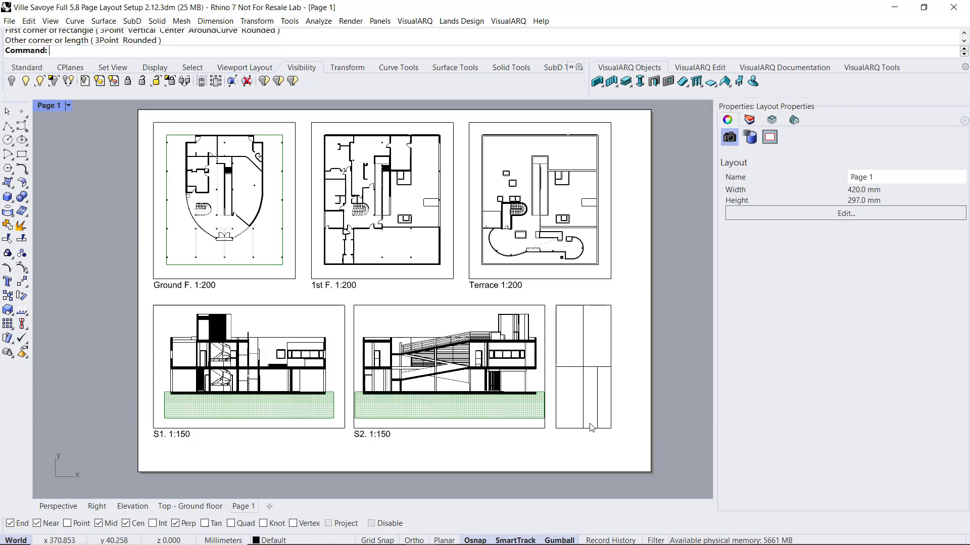
left_click_drag(626, 336, 575, 405)
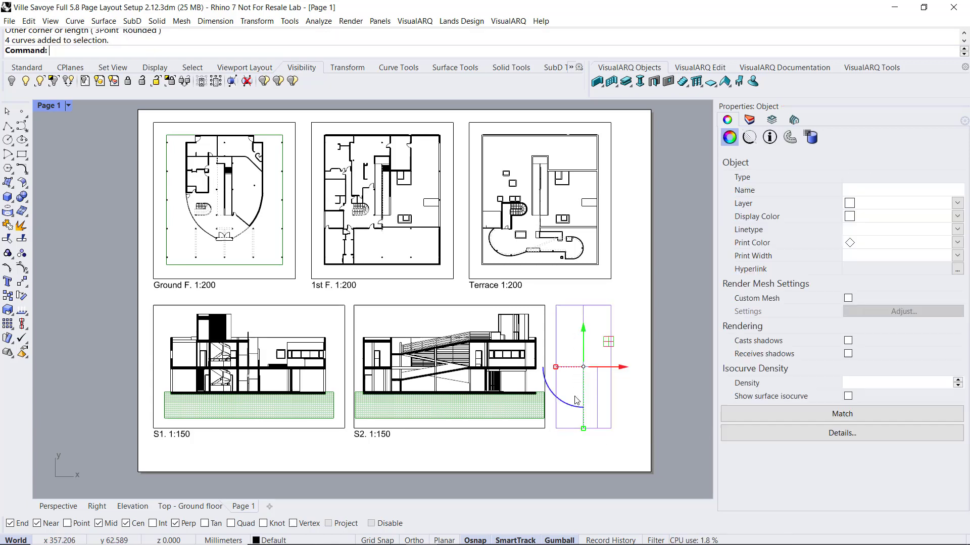
left_click(627, 413)
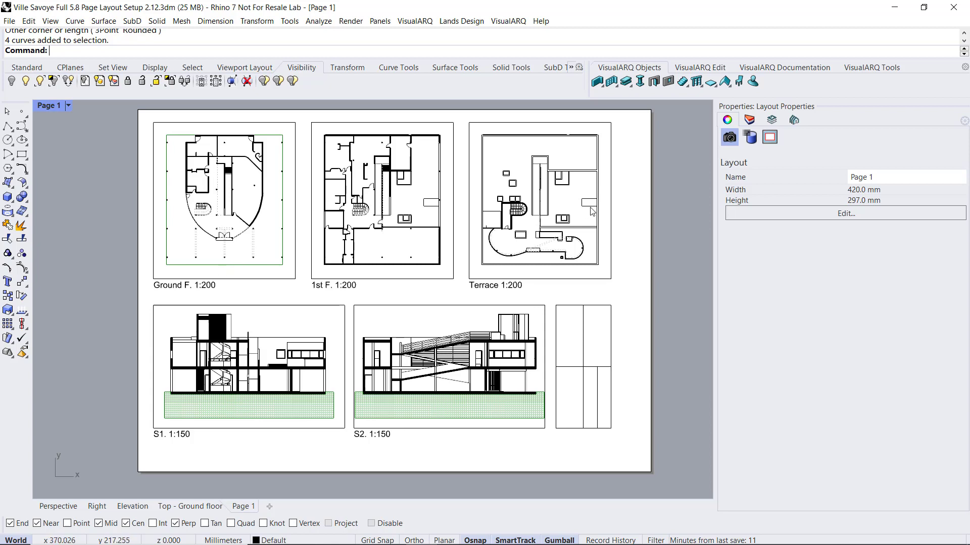
Turn on the Section lines layer in the Layers panel, then activate the 1st F. plan detail.
left_click(749, 120)
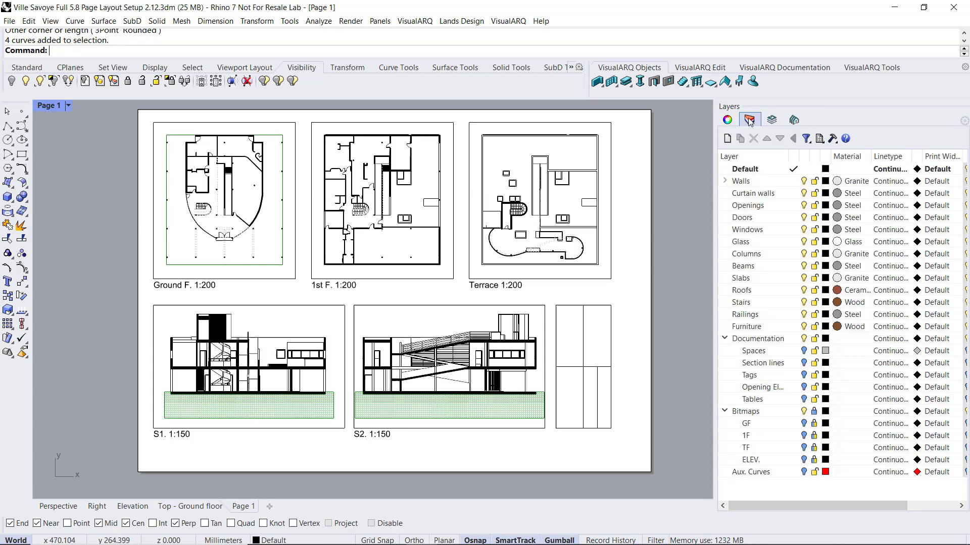
left_click(804, 362)
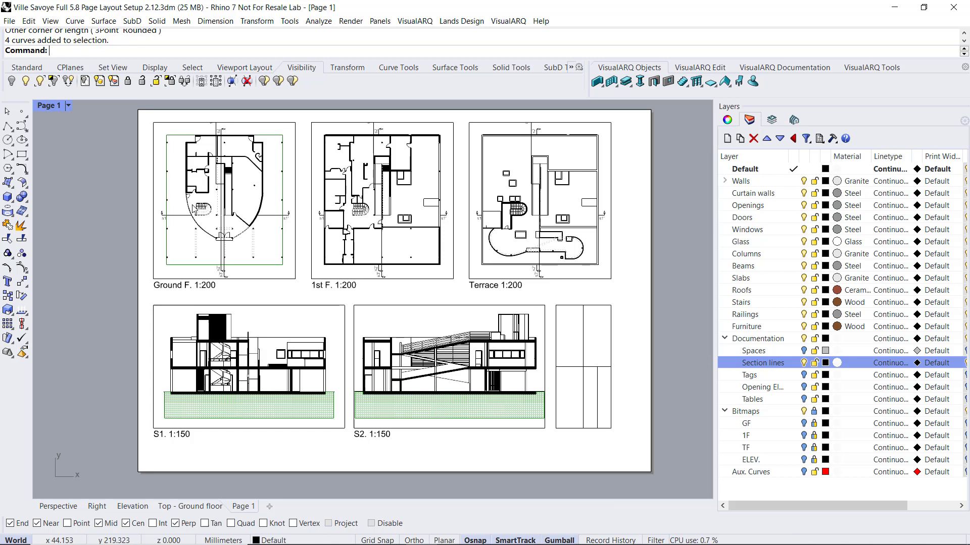
double_click(433, 275)
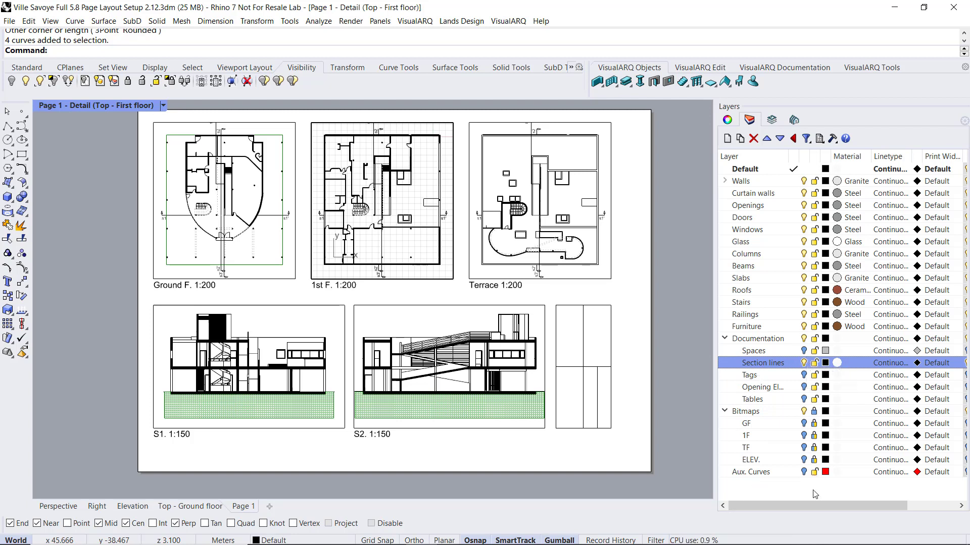
Turn off the Section lines layer's detail bulb in the 1st F. and Terrace details, then activate Ground F.
left_click_drag(816, 504, 876, 510)
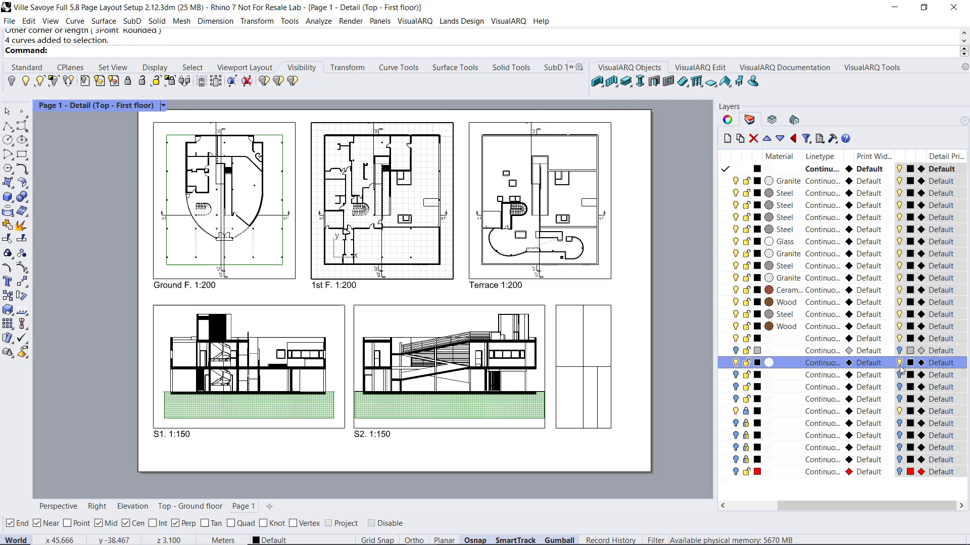
left_click(900, 363)
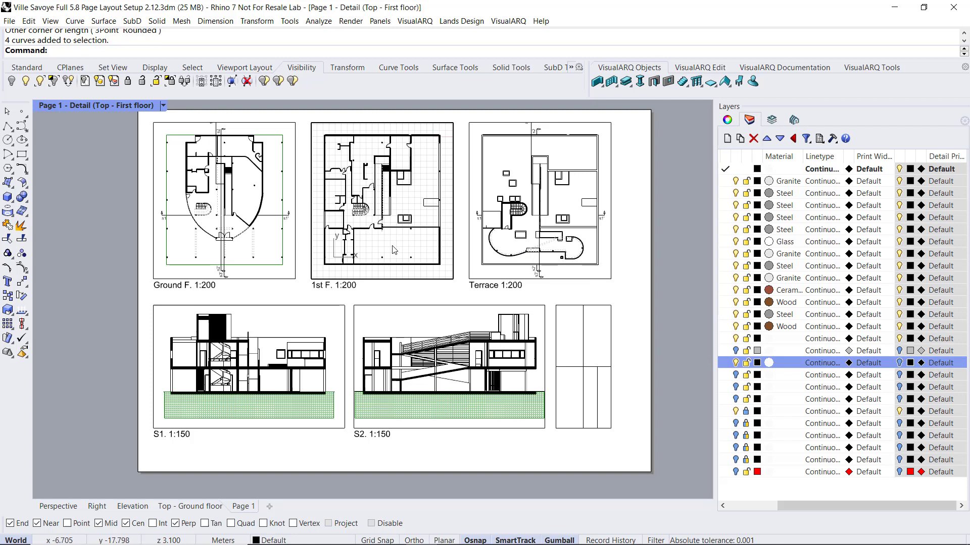
double_click(574, 276)
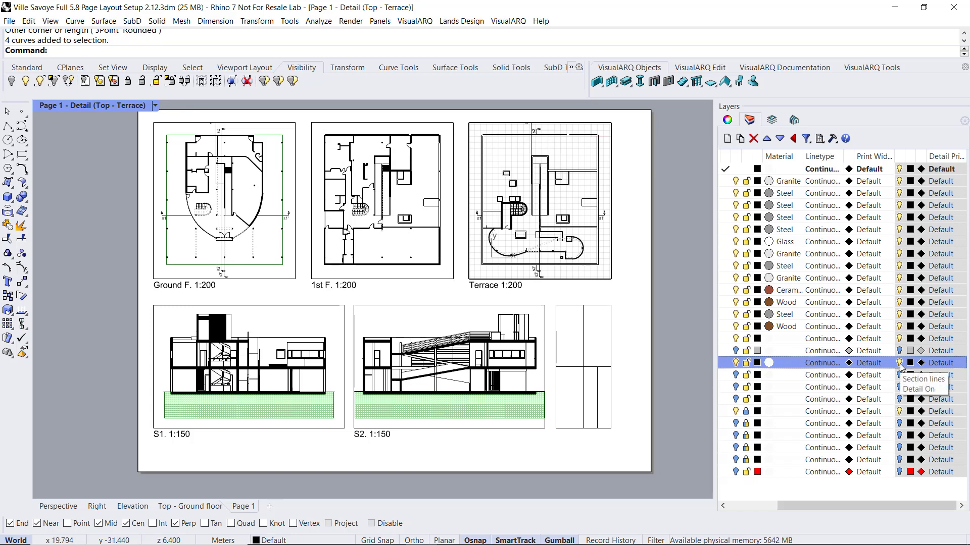
left_click(900, 364)
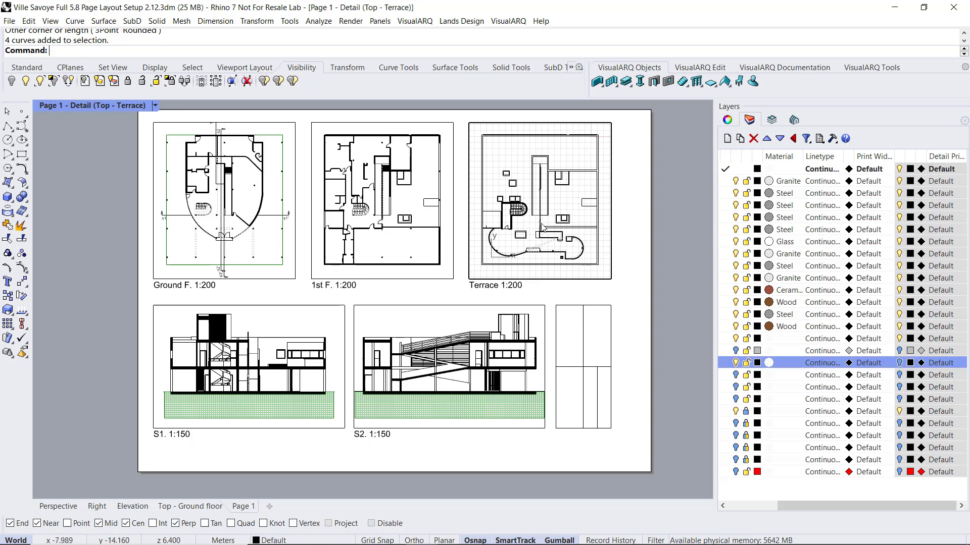
double_click(240, 274)
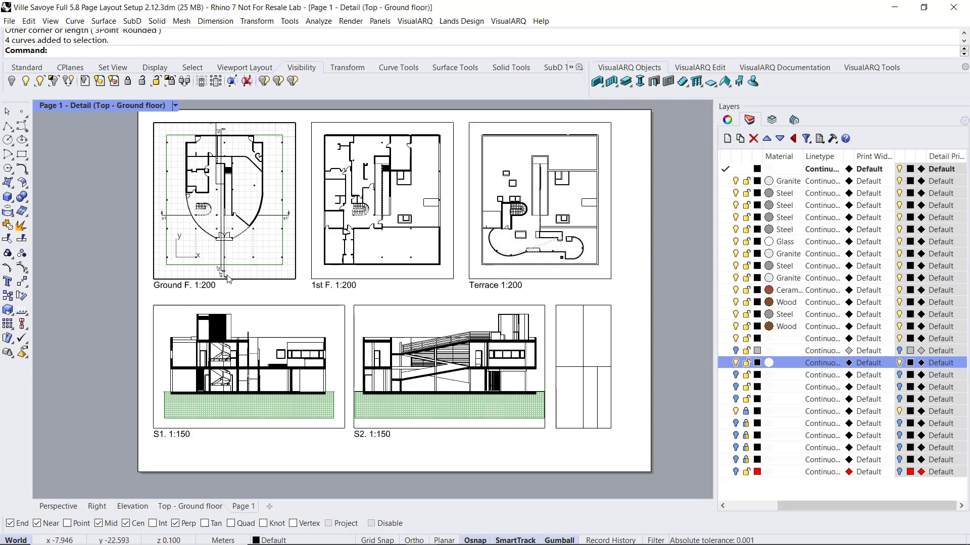
Hide the extra section object in the Ground F. plan and re-enter that detail.
left_click(224, 275)
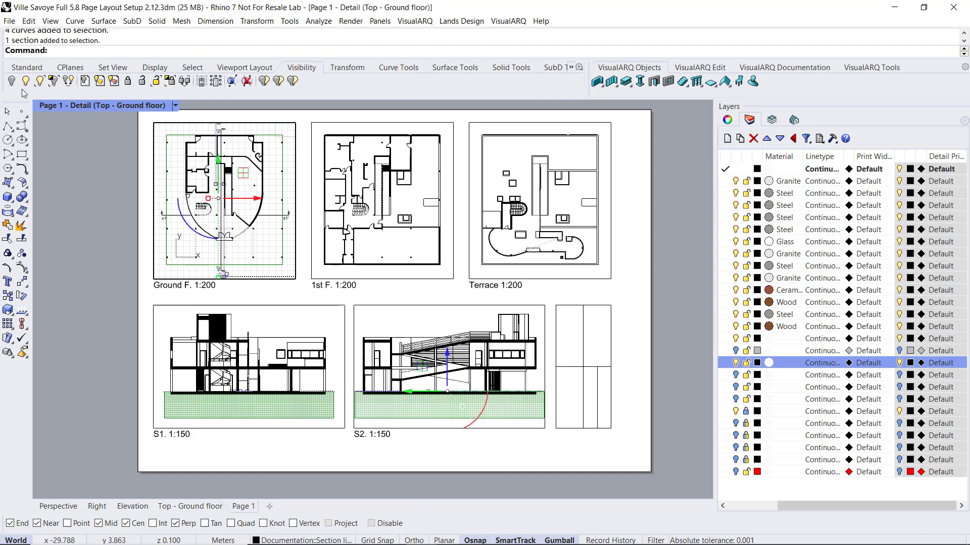
left_click(9, 82)
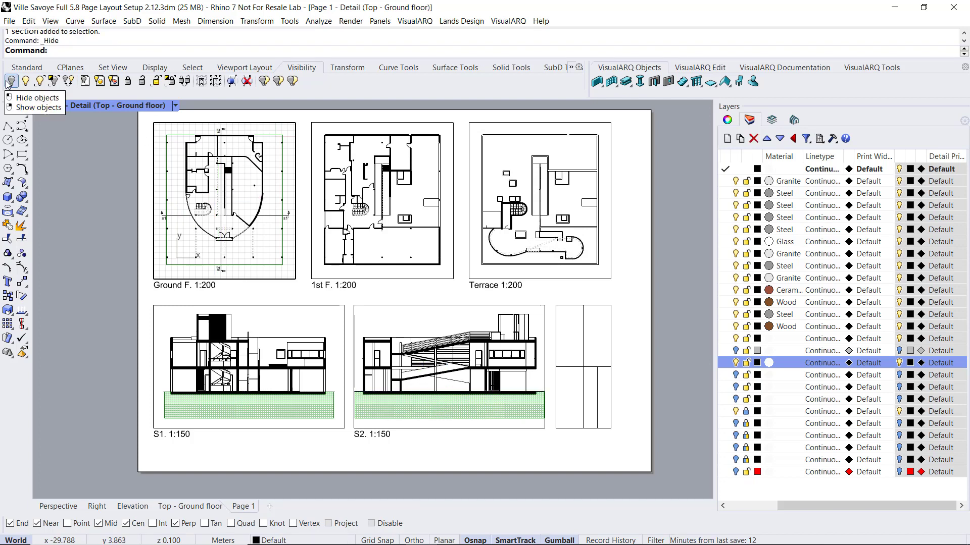
double_click(64, 174)
double_click(285, 229)
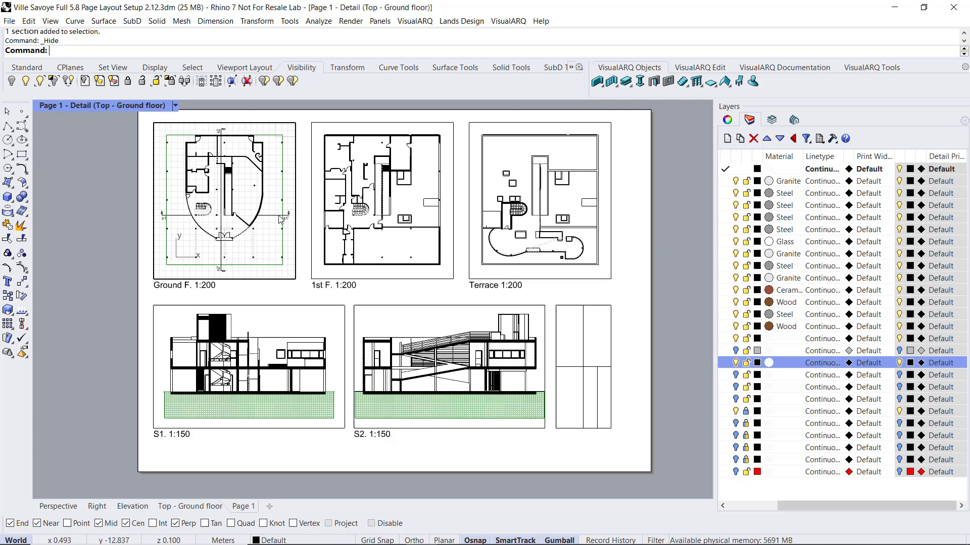
Select the S1 section line among overlapping objects and nudge it slightly up with the gumball.
left_click(282, 218)
left_click(319, 247)
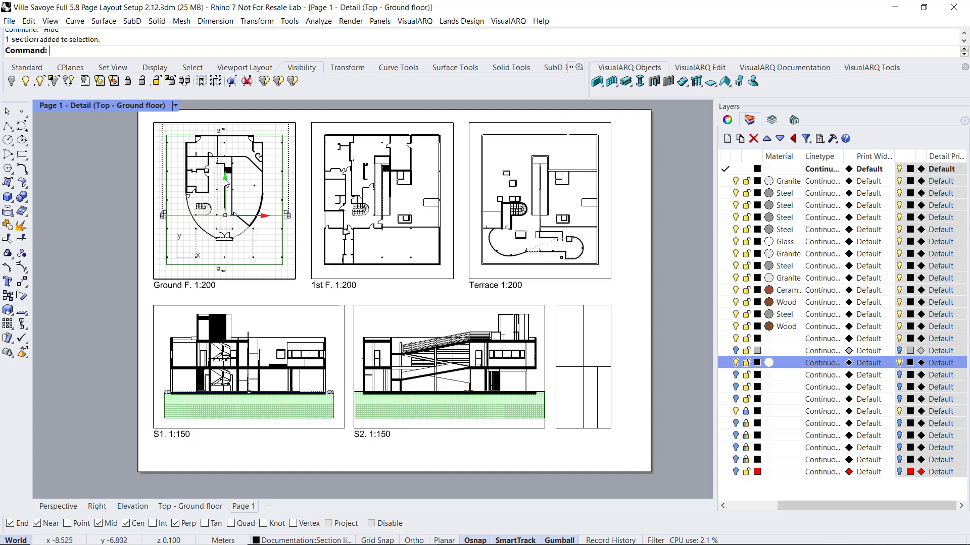
left_click_drag(226, 179, 226, 177)
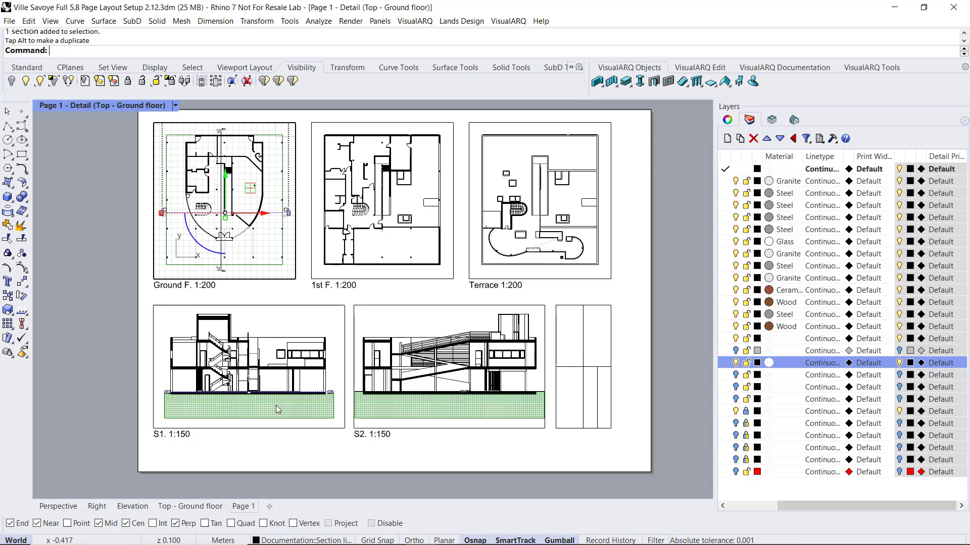
Re-enter the Ground F. detail and select its section line from the overlapping objects.
double_click(286, 448)
left_click(272, 279)
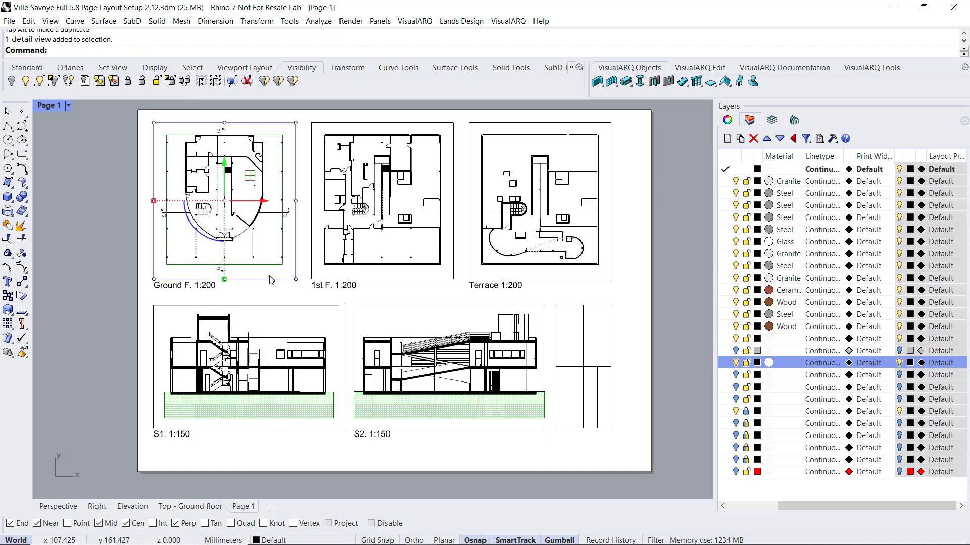
key("Escape")
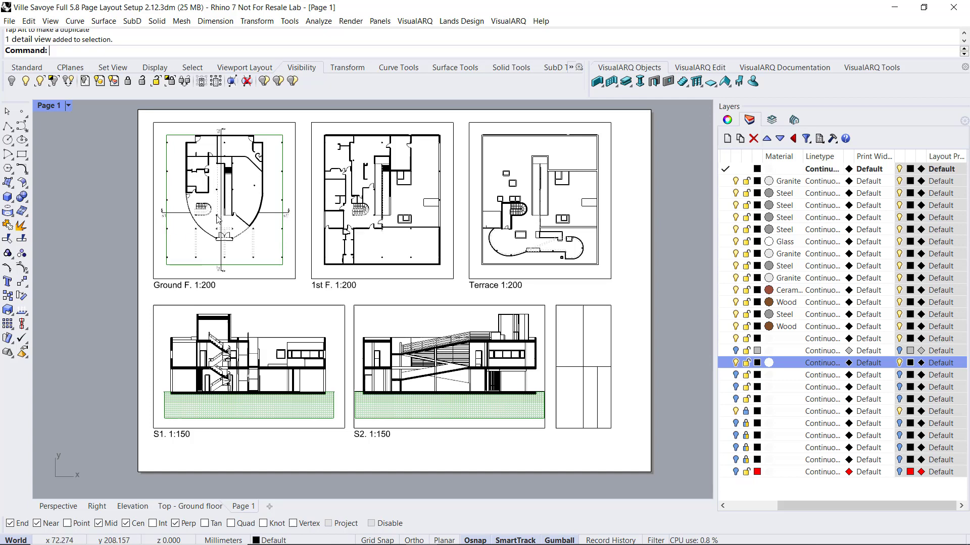
double_click(280, 221)
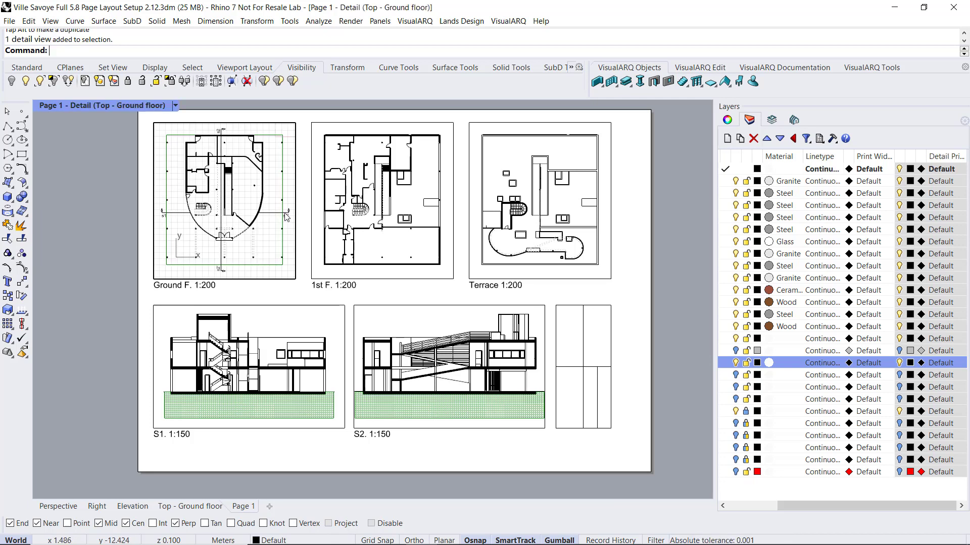
left_click(286, 217)
left_click(309, 244)
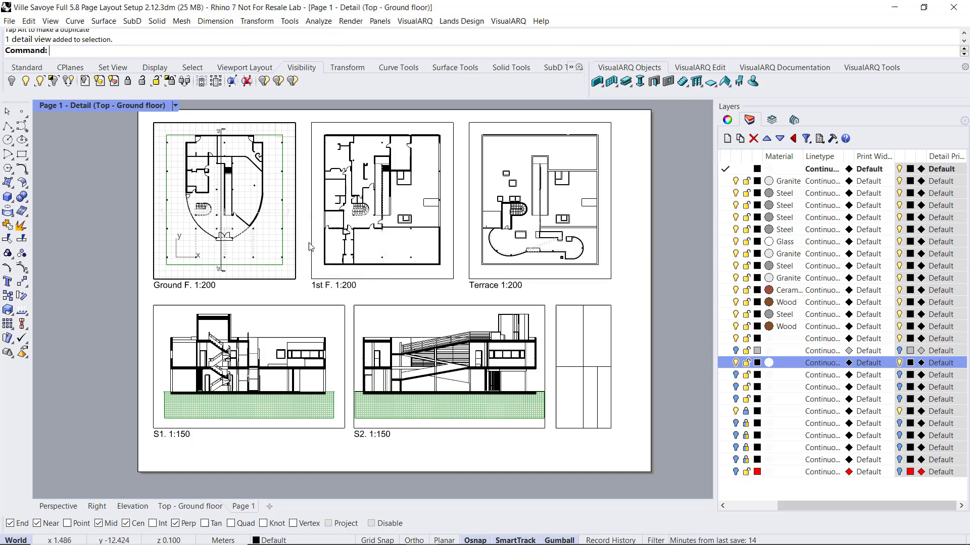
Expand the Display order flyout on the Drafting toolbar for the selected section line.
left_click(571, 71)
left_click(601, 276)
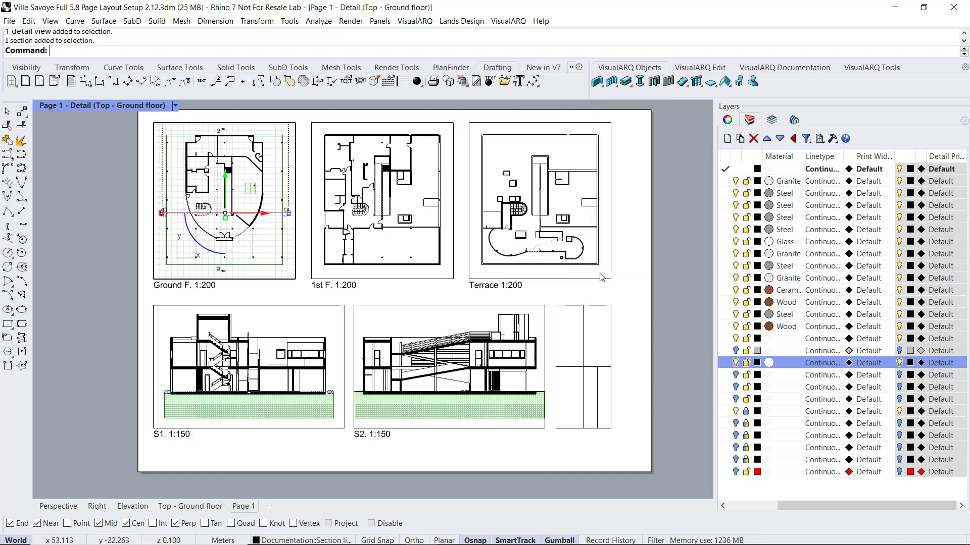
left_click(468, 86)
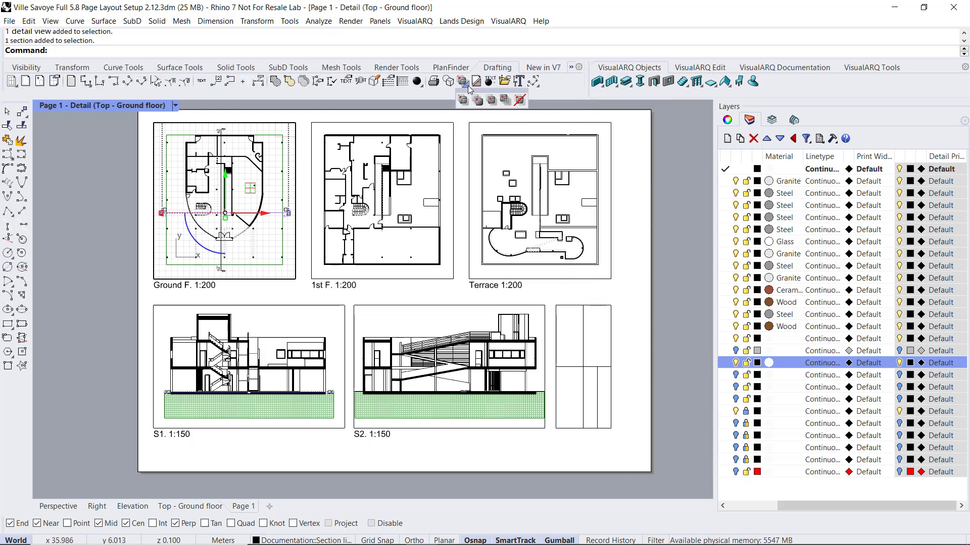